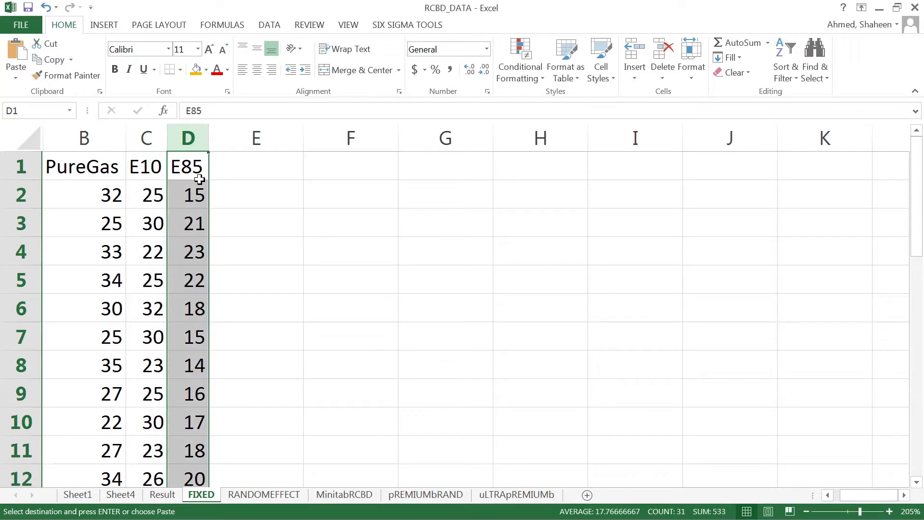
Review the PureGas, E10 and E85 mileage columns on the FIXED sheet.
{"action": "left_click_drag", "start_coordinate": [90, 138], "coordinate": [177, 156]}
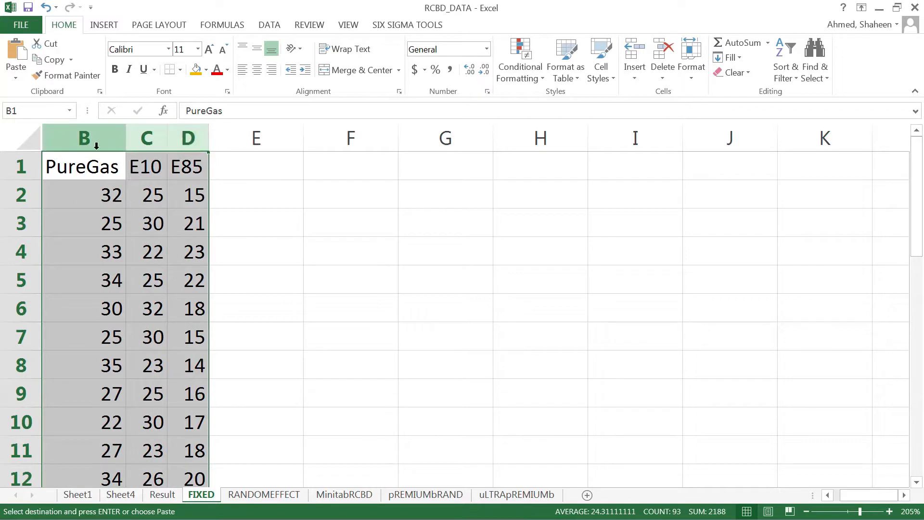
{"action": "left_click", "coordinate": [110, 199]}
{"action": "left_click", "coordinate": [153, 196]}
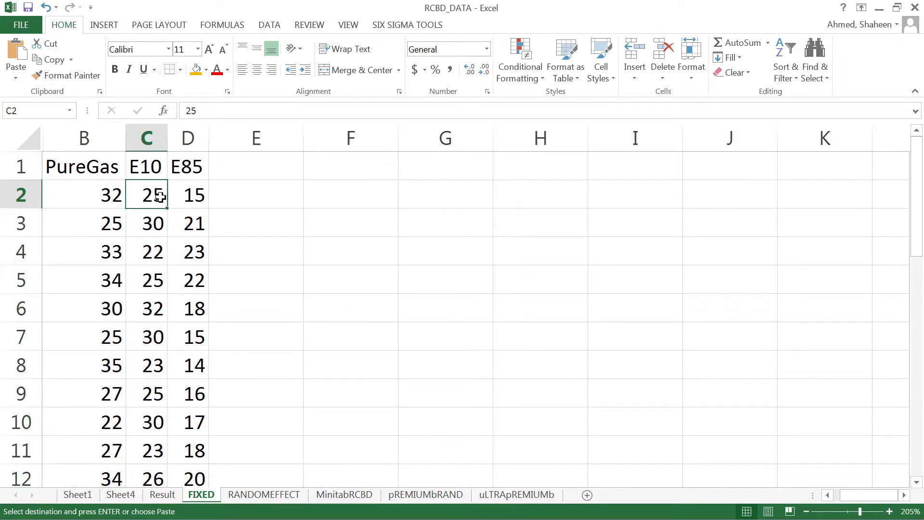
{"action": "left_click", "coordinate": [192, 199]}
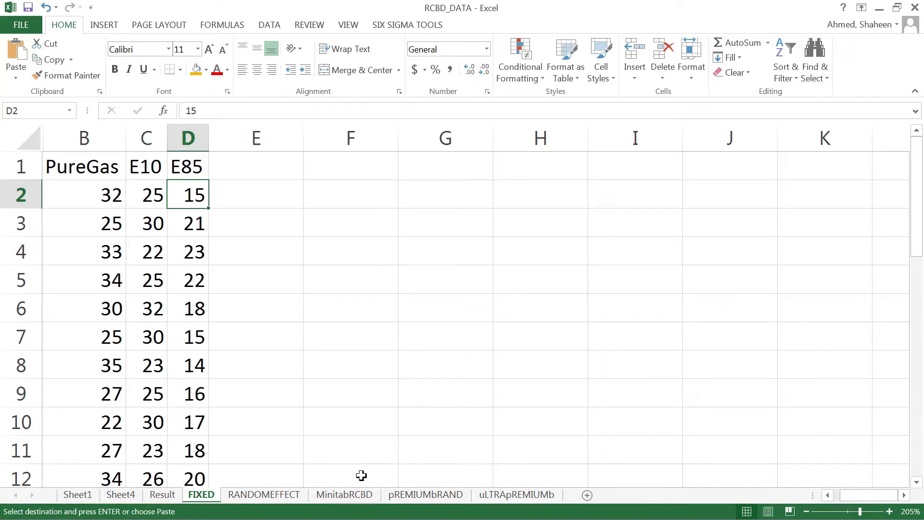
Open the MinitabRCBD sheet and review its Brand, Gas and MPG columns down to the last rows.
{"action": "left_click", "coordinate": [344, 495]}
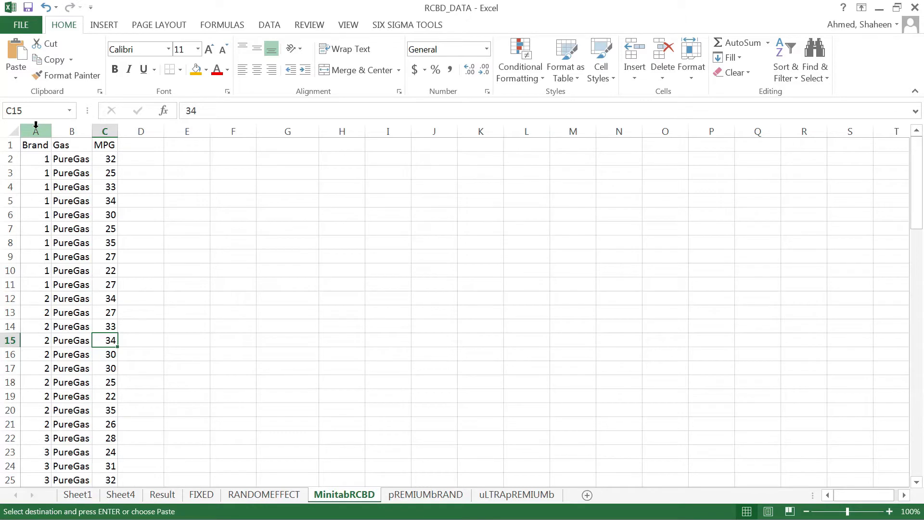
{"action": "left_click_drag", "start_coordinate": [36, 124], "coordinate": [105, 131]}
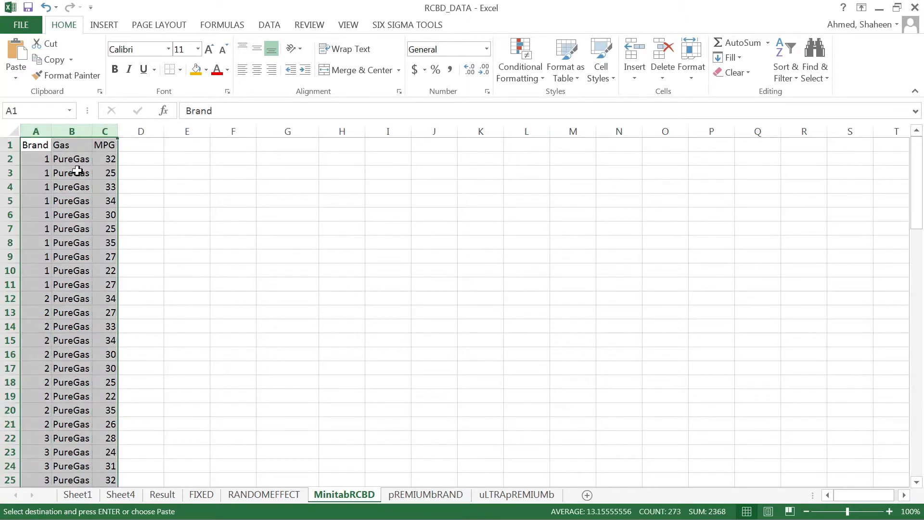
{"action": "scroll", "coordinate": [78, 171], "scroll_direction": "down", "scroll_amount": 15}
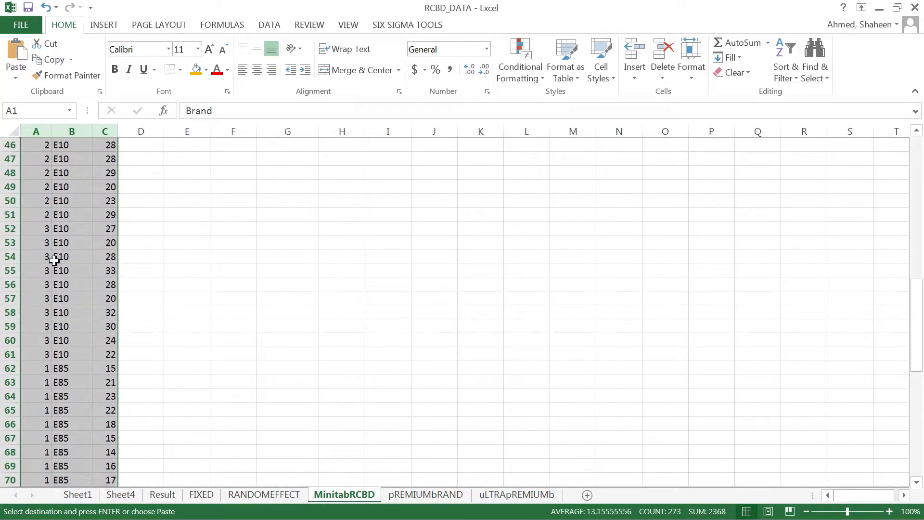
{"action": "scroll", "coordinate": [54, 261], "scroll_direction": "down", "scroll_amount": 7}
{"action": "scroll", "coordinate": [124, 235], "scroll_direction": "up", "scroll_amount": 19}
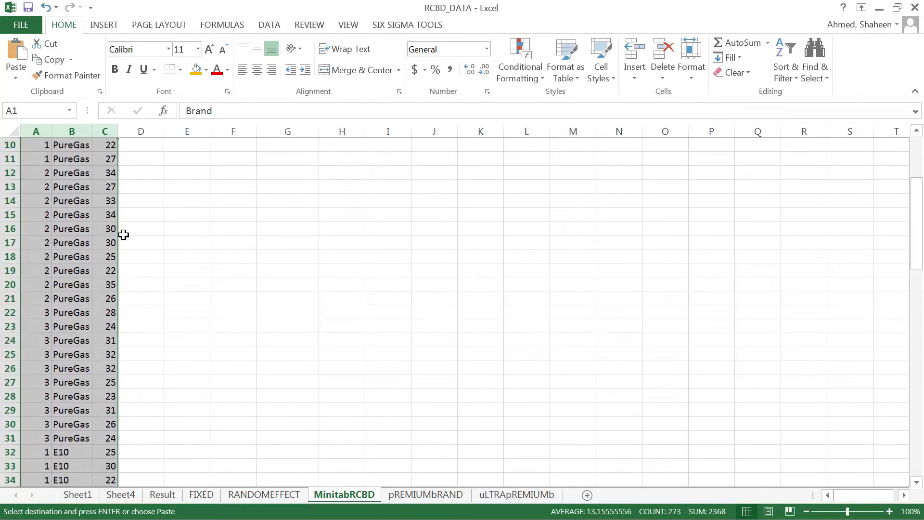
{"action": "scroll", "coordinate": [123, 235], "scroll_direction": "up", "scroll_amount": 3}
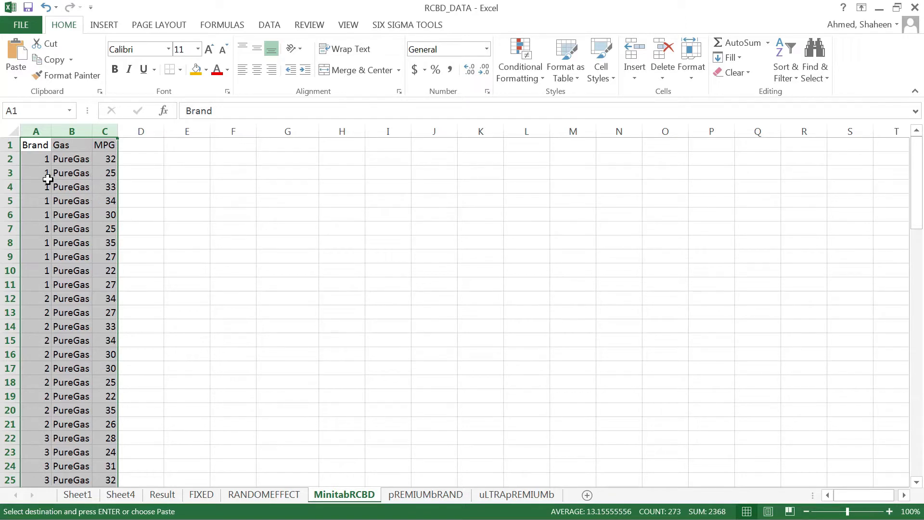
Examine how the PureGas rows are grouped into brands 1, 2 and 3 and where the E10 rows begin.
{"action": "left_click", "coordinate": [36, 147]}
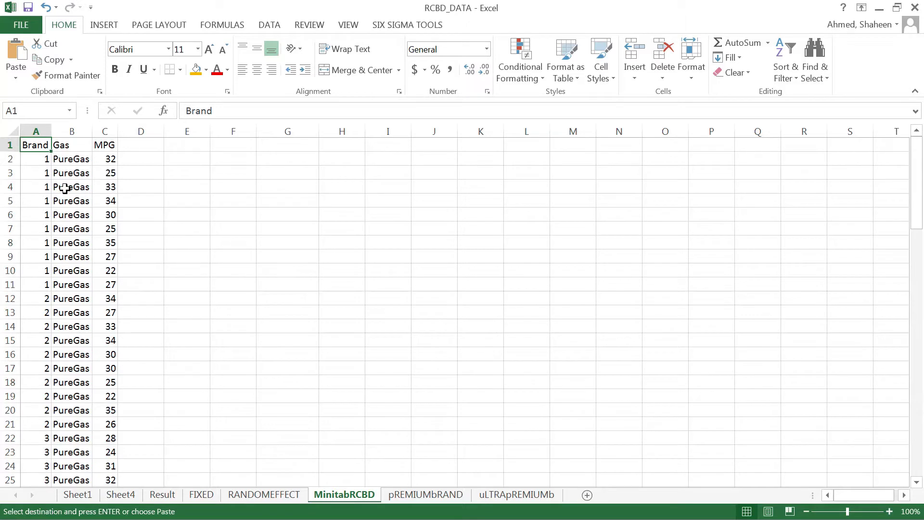
{"action": "left_click_drag", "start_coordinate": [38, 155], "coordinate": [104, 286]}
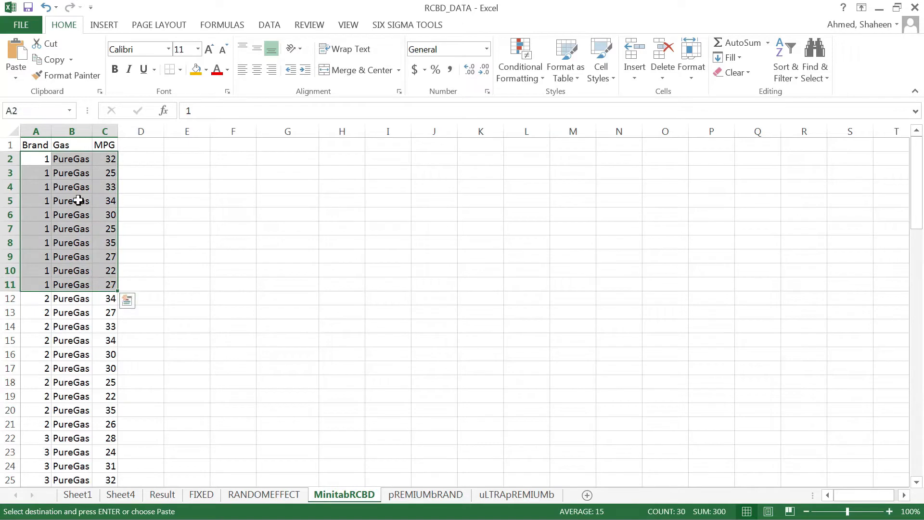
{"action": "scroll", "coordinate": [62, 264], "scroll_direction": "down", "scroll_amount": 2}
{"action": "scroll", "coordinate": [61, 262], "scroll_direction": "up", "scroll_amount": 1}
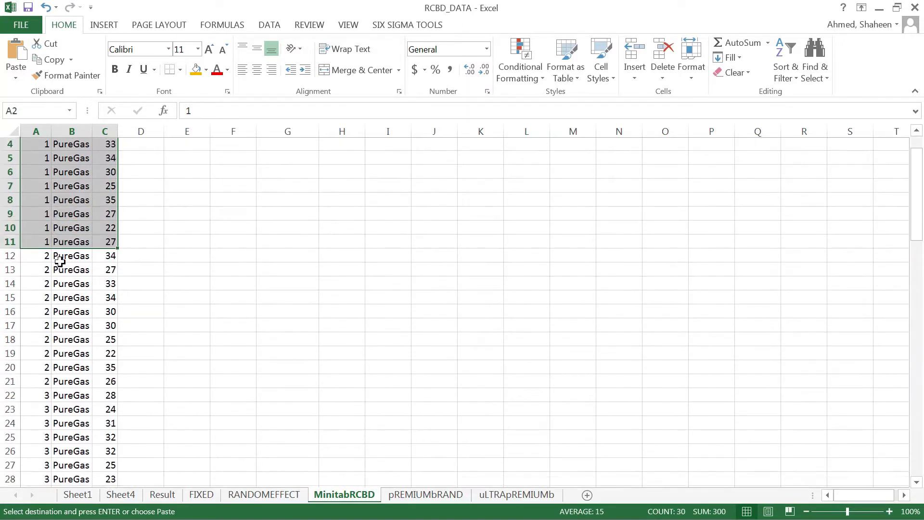
{"action": "left_click_drag", "start_coordinate": [40, 258], "coordinate": [144, 396]}
{"action": "scroll", "coordinate": [205, 370], "scroll_direction": "down", "scroll_amount": 3}
{"action": "left_click_drag", "start_coordinate": [36, 284], "coordinate": [121, 392]}
{"action": "scroll", "coordinate": [251, 314], "scroll_direction": "up", "scroll_amount": 4}
{"action": "scroll", "coordinate": [252, 315], "scroll_direction": "down", "scroll_amount": 3}
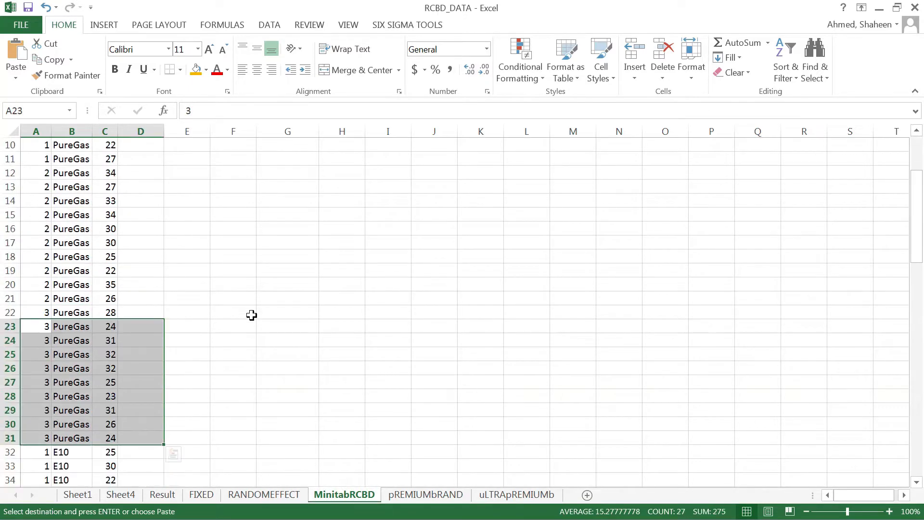
{"action": "scroll", "coordinate": [251, 315], "scroll_direction": "down", "scroll_amount": 3}
{"action": "scroll", "coordinate": [240, 324], "scroll_direction": "up", "scroll_amount": 6}
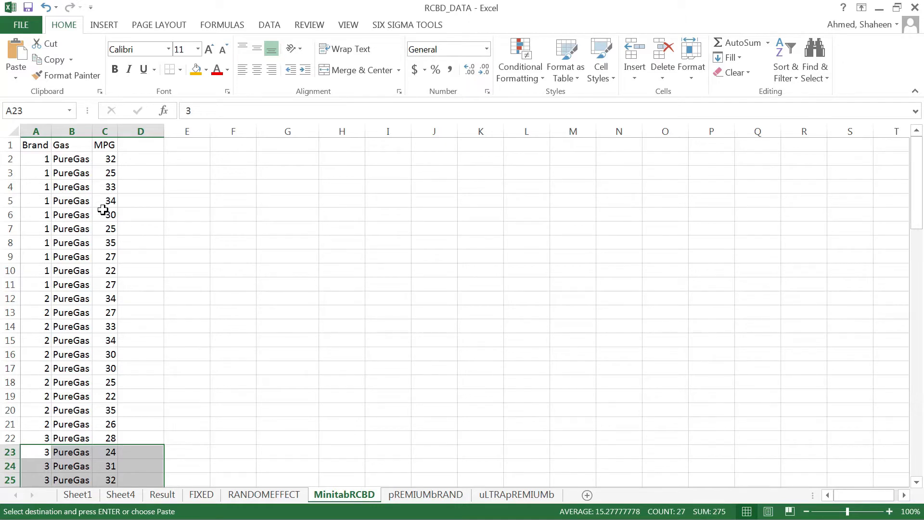
{"action": "scroll", "coordinate": [103, 211], "scroll_direction": "down", "scroll_amount": 3}
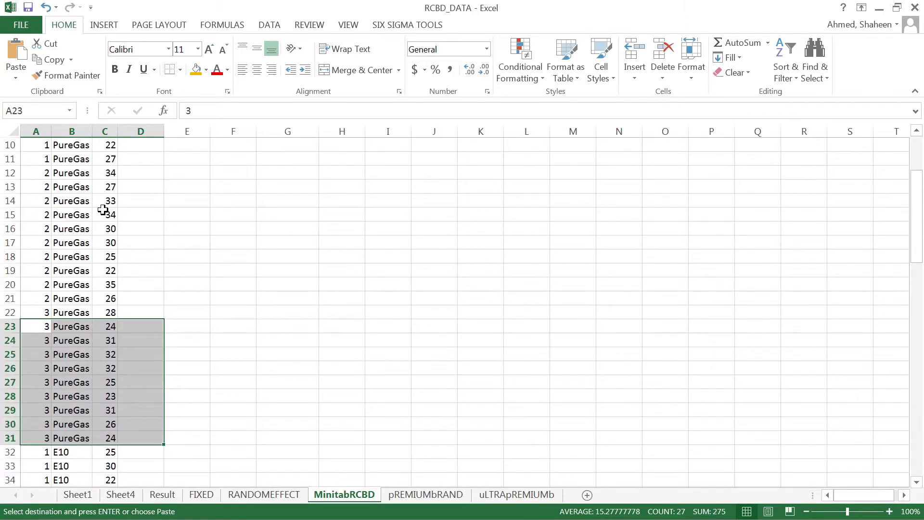
{"action": "scroll", "coordinate": [103, 210], "scroll_direction": "down", "scroll_amount": 2}
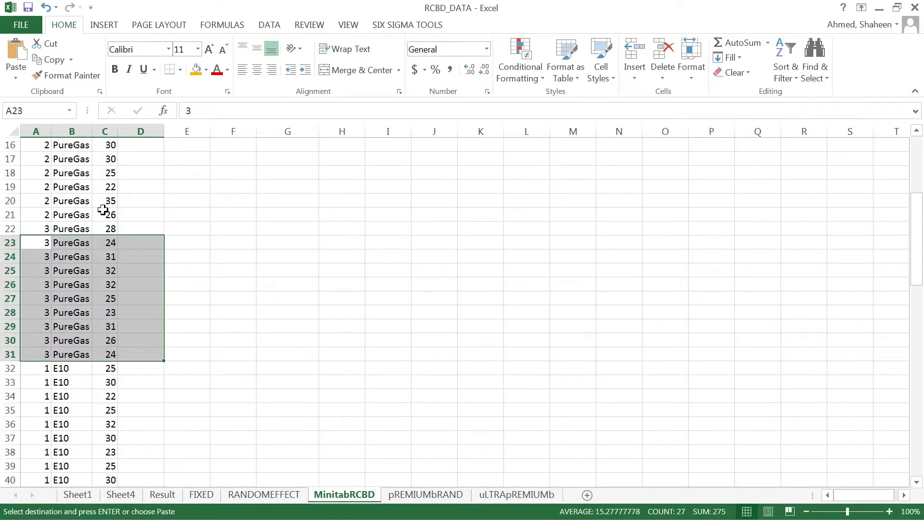
{"action": "scroll", "coordinate": [103, 210], "scroll_direction": "up", "scroll_amount": 5}
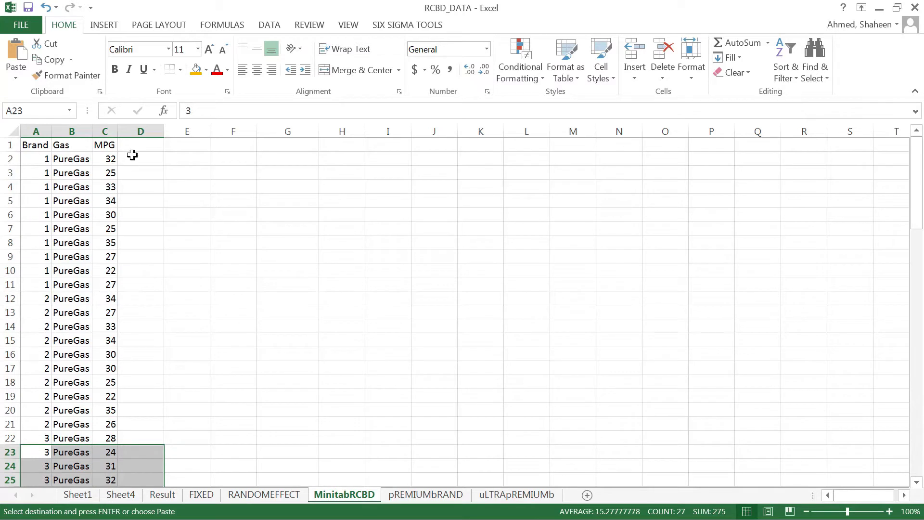
{"action": "left_click", "coordinate": [112, 145]}
{"action": "scroll", "coordinate": [163, 223], "scroll_direction": "down", "scroll_amount": 16}
{"action": "scroll", "coordinate": [172, 225], "scroll_direction": "down", "scroll_amount": 16}
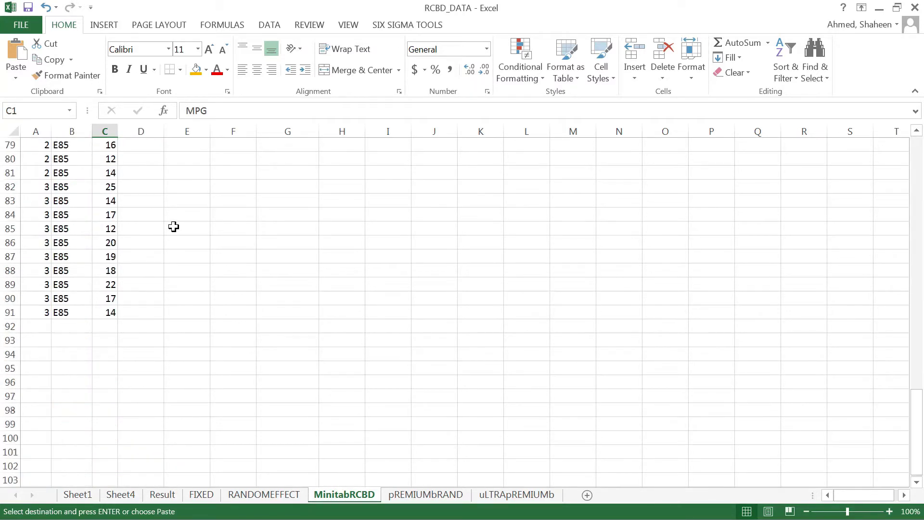
{"action": "scroll", "coordinate": [130, 239], "scroll_direction": "up", "scroll_amount": 5}
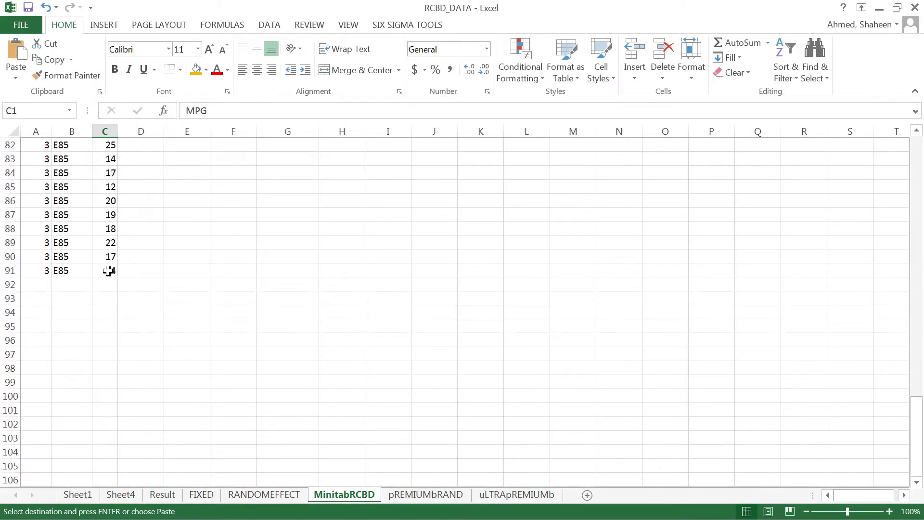
{"action": "left_click", "coordinate": [110, 267], "text": "shift"}
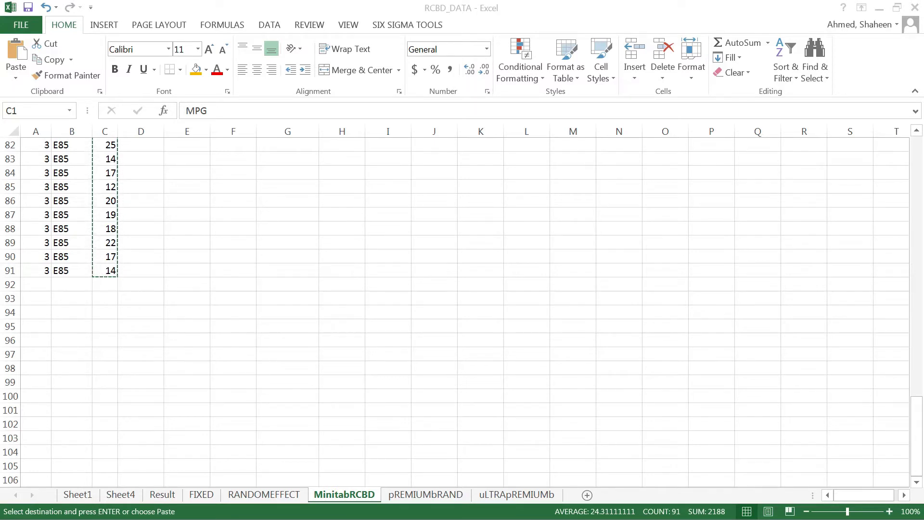
{"action": "key", "text": "alt+Tab"}
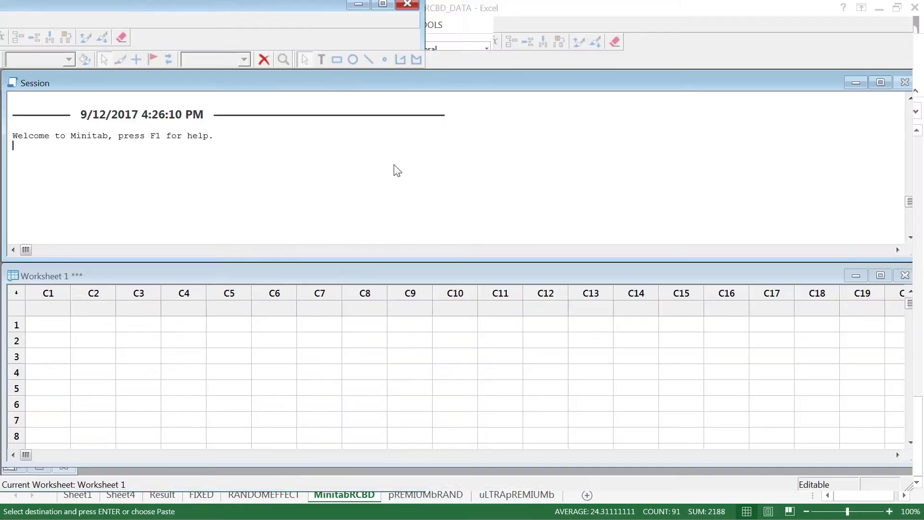
{"action": "left_click", "coordinate": [60, 304]}
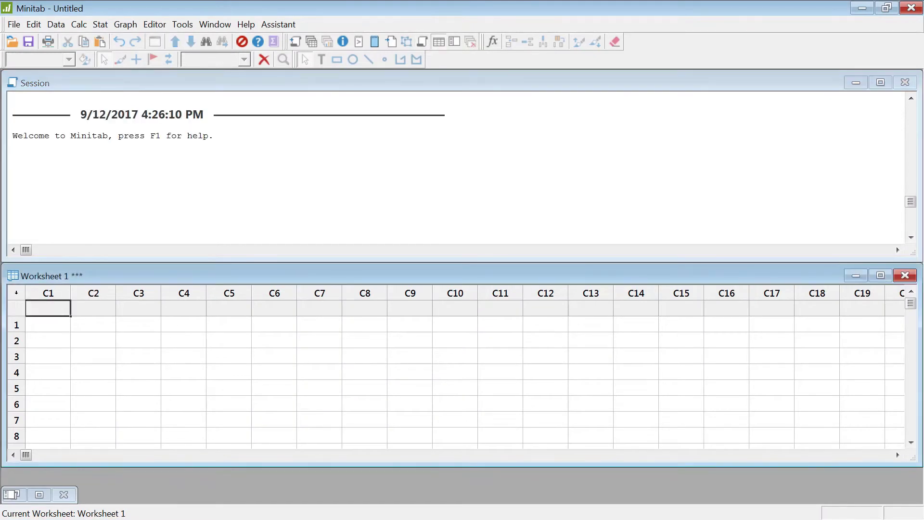
{"action": "key", "text": "ctrl+v"}
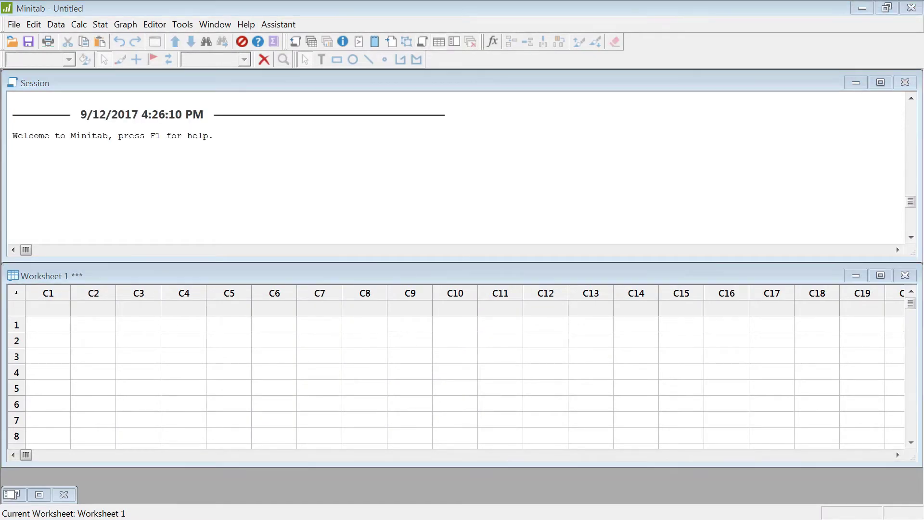
Copy the Brand, Gas and MPG data in A1:C91 from Excel and paste it into Minitab's Worksheet 1, starting at the C1 name cell.
{"action": "key", "text": "alt+Tab"}
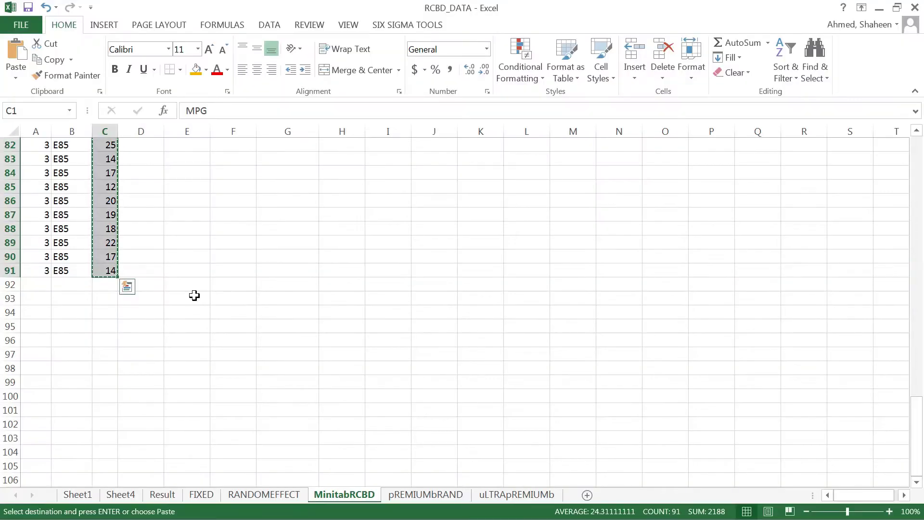
{"action": "left_click", "coordinate": [104, 270]}
{"action": "scroll", "coordinate": [268, 304], "scroll_direction": "up", "scroll_amount": 8}
{"action": "scroll", "coordinate": [269, 304], "scroll_direction": "up", "scroll_amount": 19}
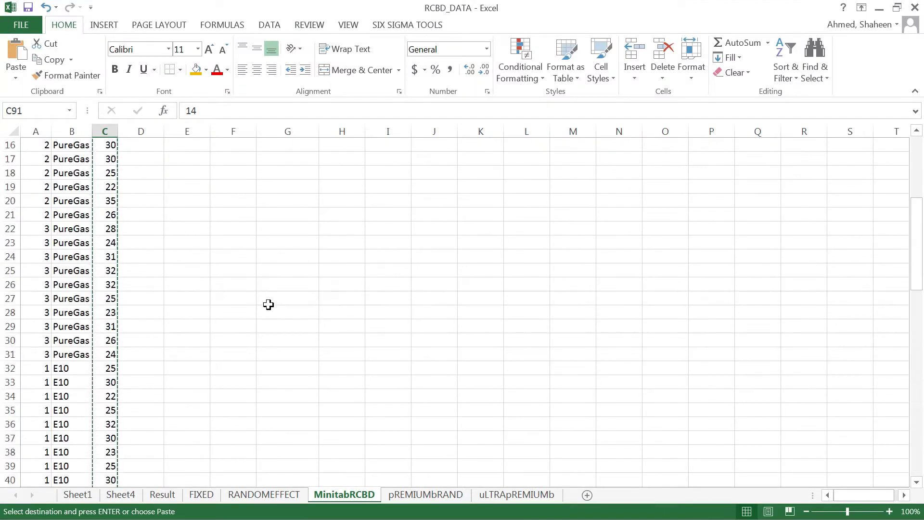
{"action": "left_click", "coordinate": [59, 158], "text": "shift"}
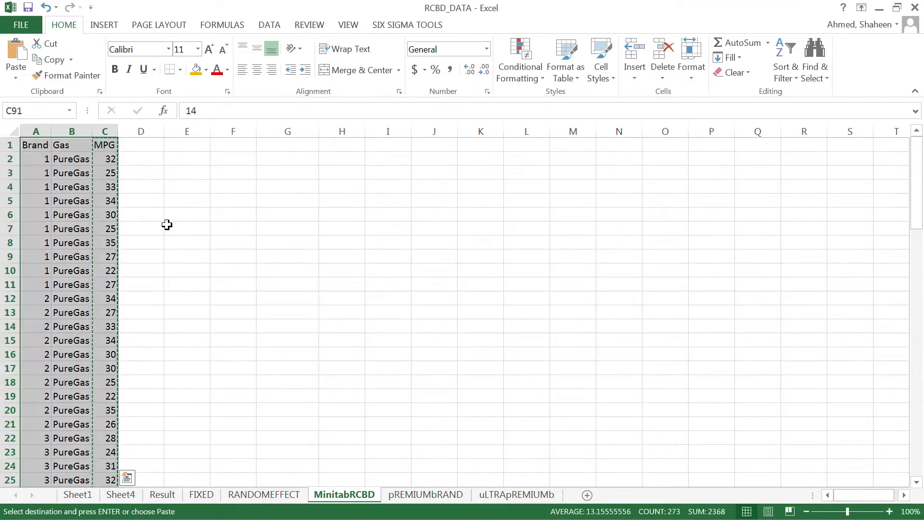
{"action": "key", "text": "ctrl+c"}
{"action": "key", "text": "alt+Tab"}
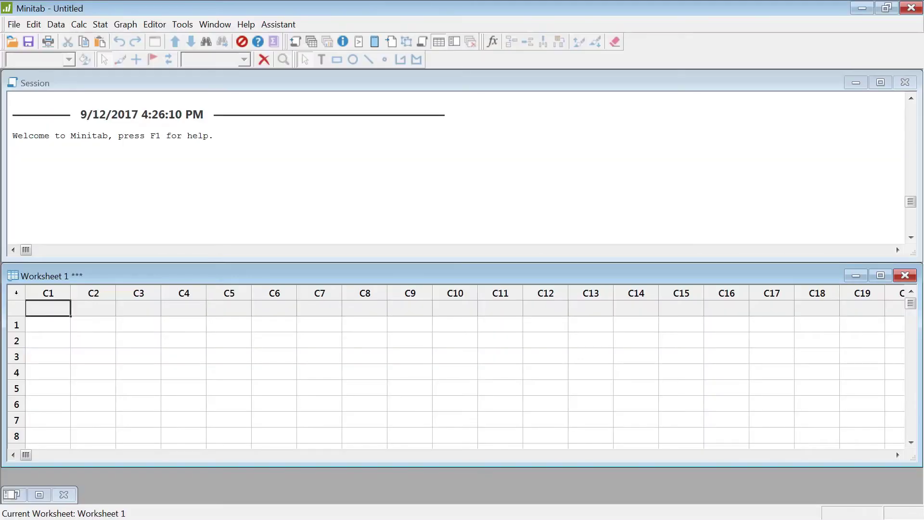
{"action": "key", "text": "ctrl+v"}
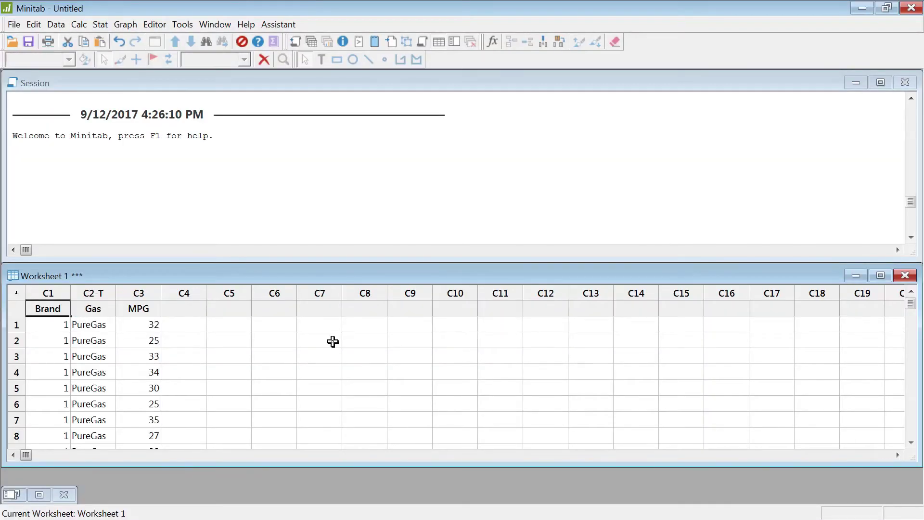
{"action": "scroll", "coordinate": [298, 371], "scroll_direction": "down", "scroll_amount": 20}
{"action": "scroll", "coordinate": [260, 392], "scroll_direction": "down", "scroll_amount": 7}
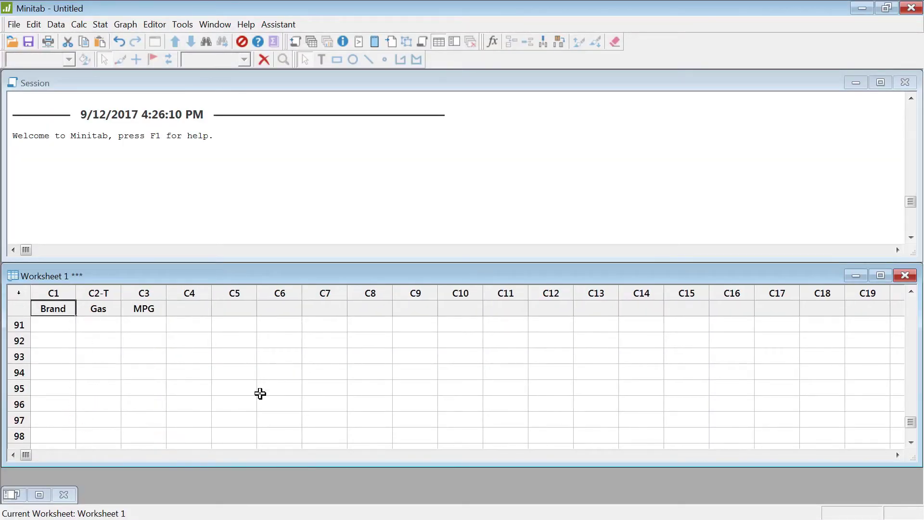
{"action": "scroll", "coordinate": [260, 392], "scroll_direction": "up", "scroll_amount": 20}
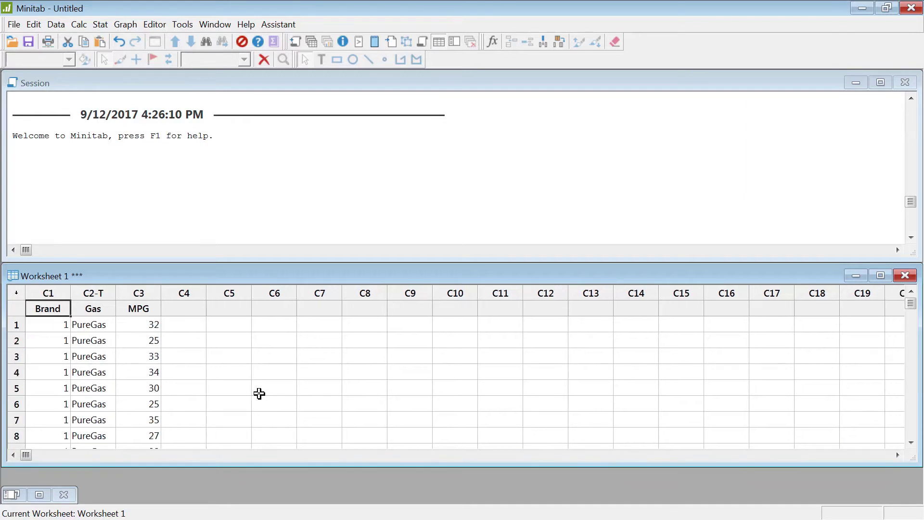
Run a Balanced ANOVA with MPG as the response and only Gas in the model, and inspect the resulting sums of squares.
{"action": "left_click", "coordinate": [100, 25]}
{"action": "mouse_move", "coordinate": [151, 76]}
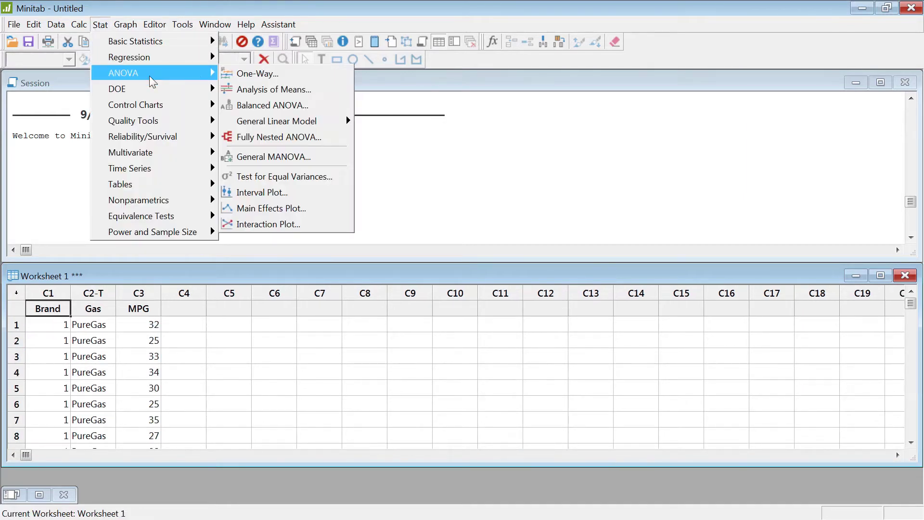
{"action": "left_click", "coordinate": [293, 105]}
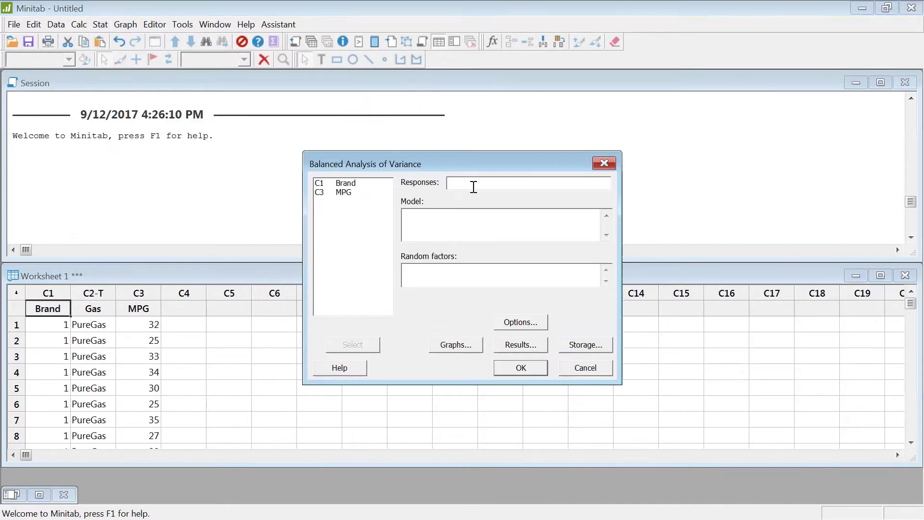
{"action": "double_click", "coordinate": [344, 192]}
{"action": "left_click", "coordinate": [464, 221]}
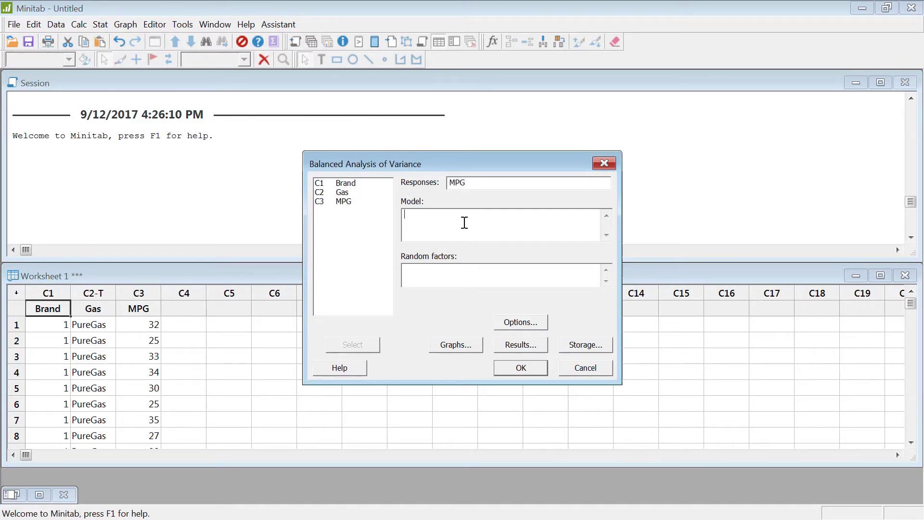
{"action": "double_click", "coordinate": [354, 188]}
{"action": "left_click_drag", "start_coordinate": [491, 223], "coordinate": [305, 236]}
{"action": "double_click", "coordinate": [343, 193]}
{"action": "left_click", "coordinate": [525, 369]}
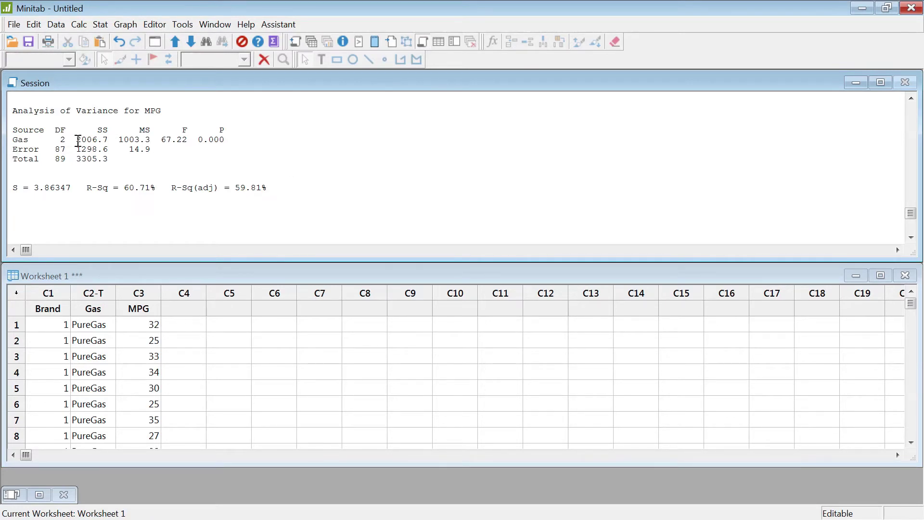
{"action": "left_click_drag", "start_coordinate": [75, 141], "coordinate": [108, 160]}
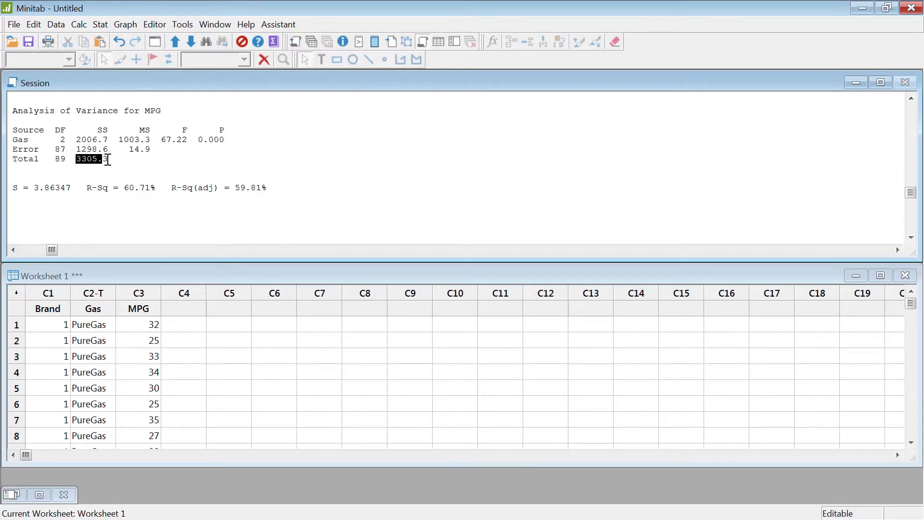
{"action": "left_click", "coordinate": [101, 24]}
{"action": "mouse_move", "coordinate": [135, 73]}
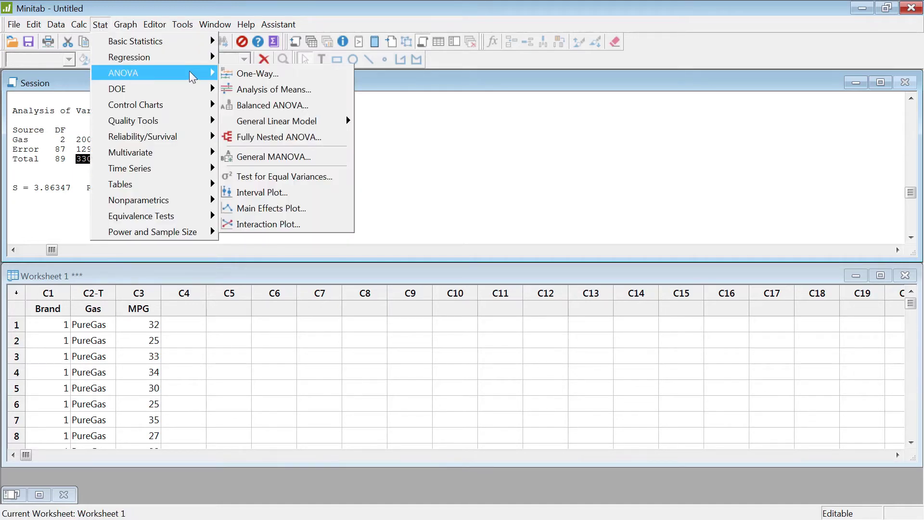
{"action": "left_click", "coordinate": [277, 90]}
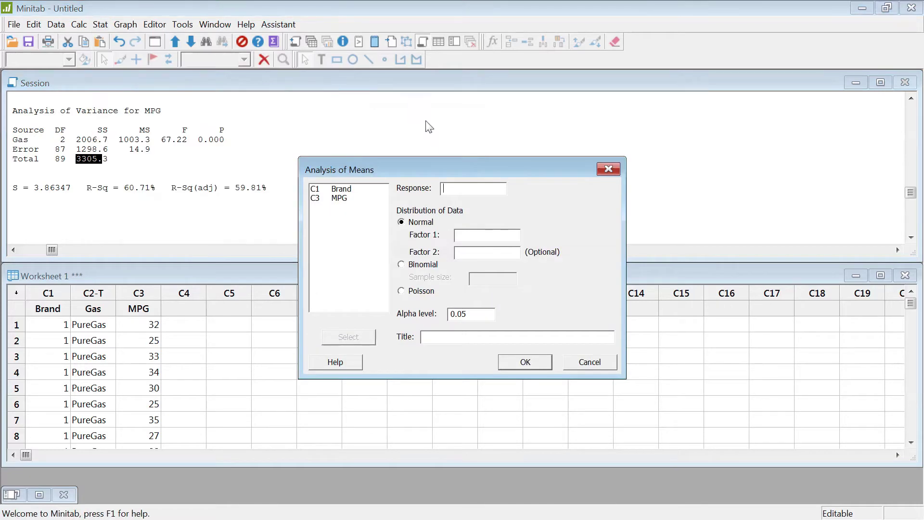
{"action": "left_click", "coordinate": [608, 169]}
Set up a Balanced ANOVA for MPG, adding Brand to the model beside Gas and assigning Brand as a random factor.
{"action": "left_click", "coordinate": [100, 24]}
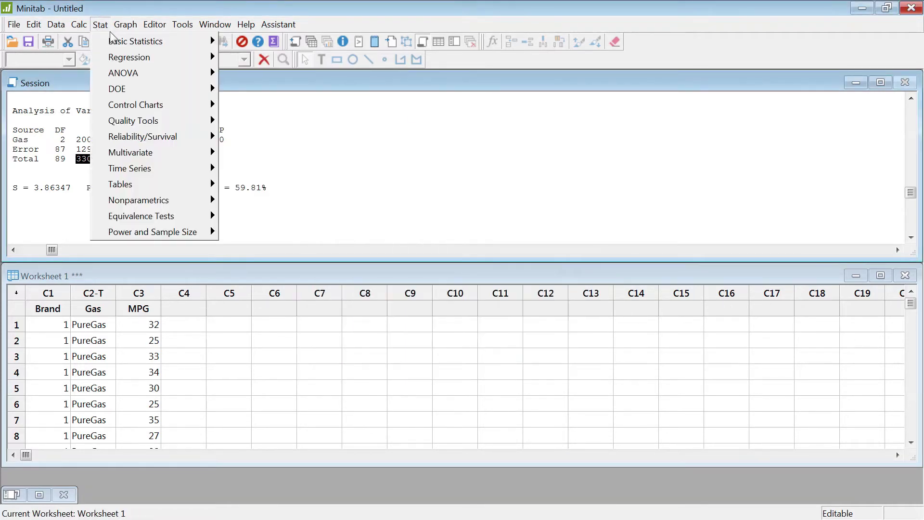
{"action": "mouse_move", "coordinate": [132, 77]}
{"action": "left_click", "coordinate": [269, 105]}
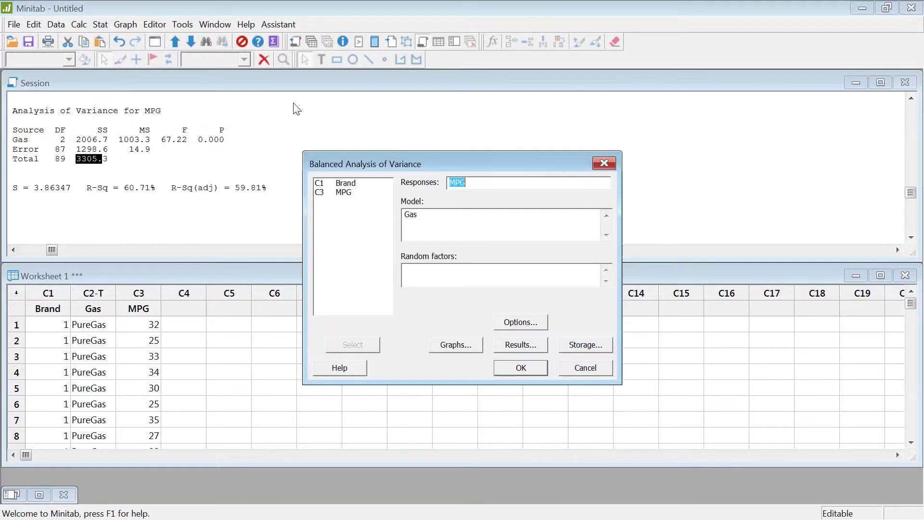
{"action": "left_click_drag", "start_coordinate": [523, 160], "coordinate": [536, 127]}
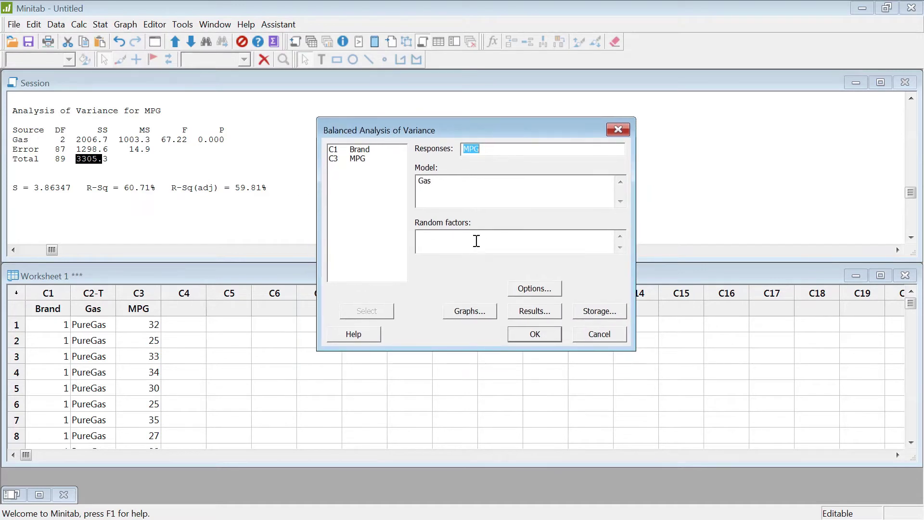
{"action": "left_click", "coordinate": [477, 179]}
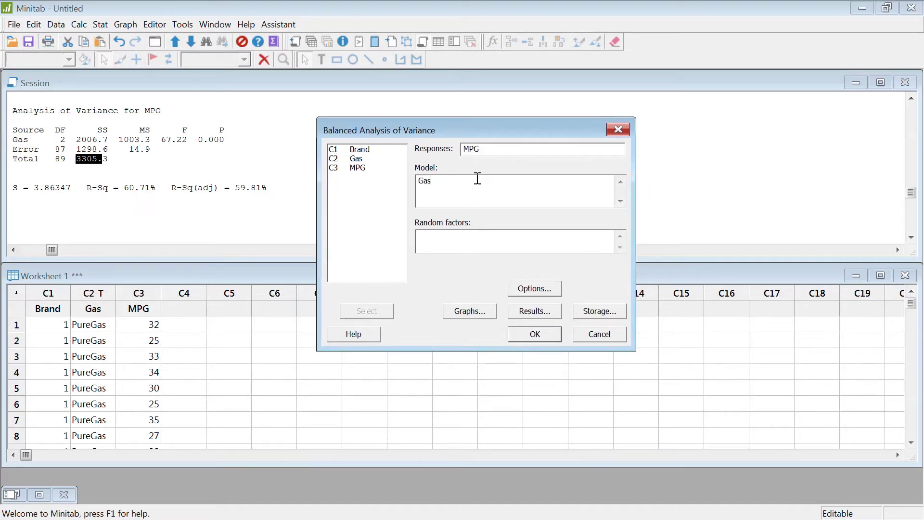
{"action": "double_click", "coordinate": [368, 151]}
{"action": "double_click", "coordinate": [365, 149]}
Add the Brand*Gas interaction to the model and run the Balanced ANOVA.
{"action": "left_click", "coordinate": [512, 185]}
{"action": "left_click", "coordinate": [383, 149]}
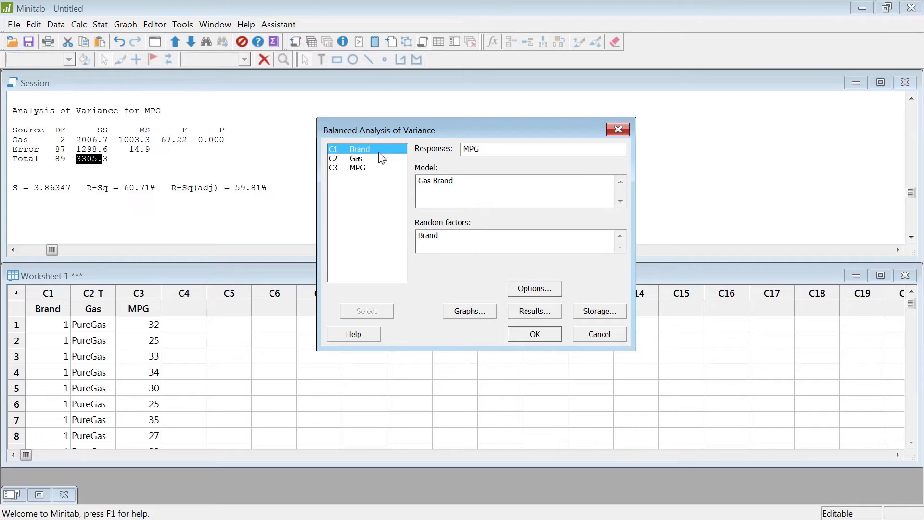
{"action": "left_click", "coordinate": [380, 161], "text": "shift"}
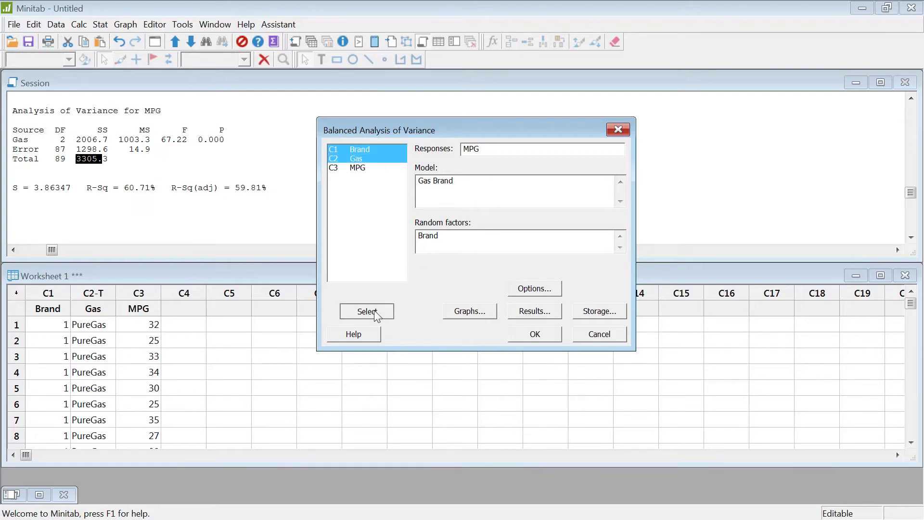
{"action": "left_click", "coordinate": [378, 312]}
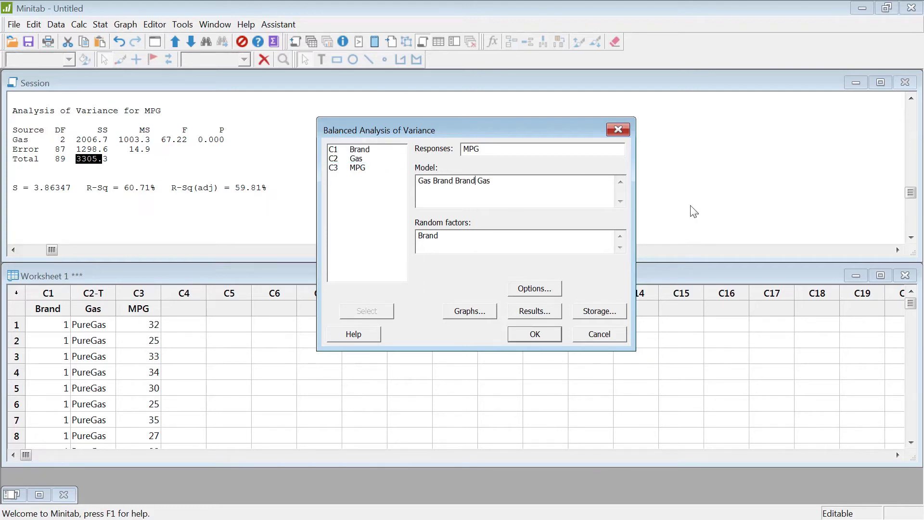
{"action": "type", "text": "*"}
{"action": "left_click", "coordinate": [549, 333]}
Compare the error sum of squares of the Gas-only ANOVA with that of the ANOVA including Brand.
{"action": "left_click", "coordinate": [220, 179]}
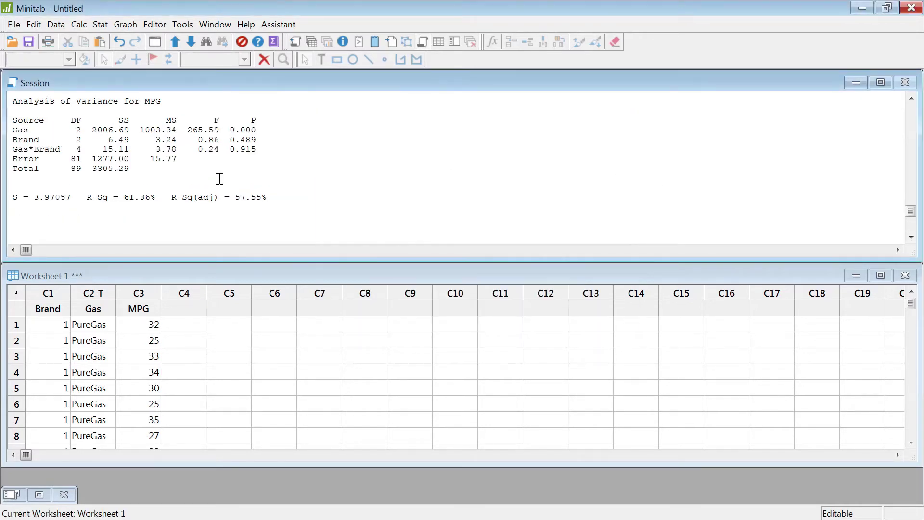
{"action": "scroll", "coordinate": [219, 179], "scroll_direction": "up", "scroll_amount": 5}
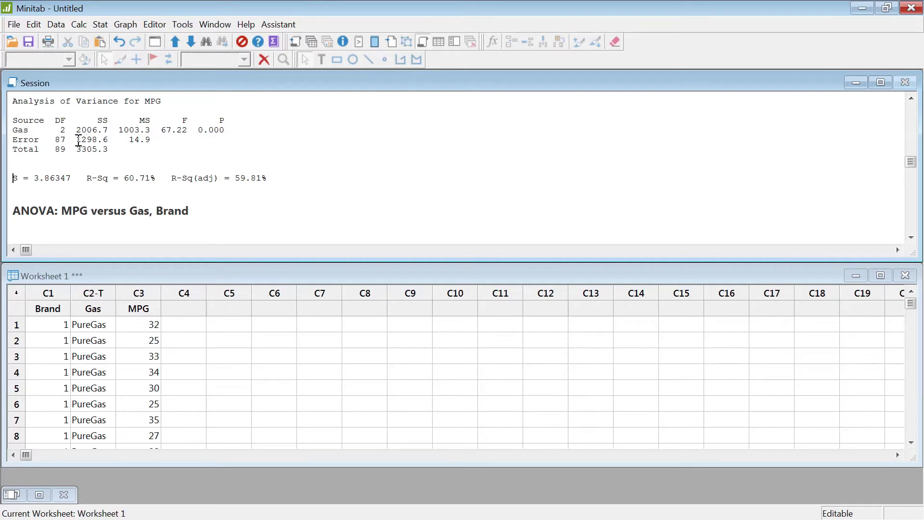
{"action": "left_click_drag", "start_coordinate": [78, 142], "coordinate": [113, 142]}
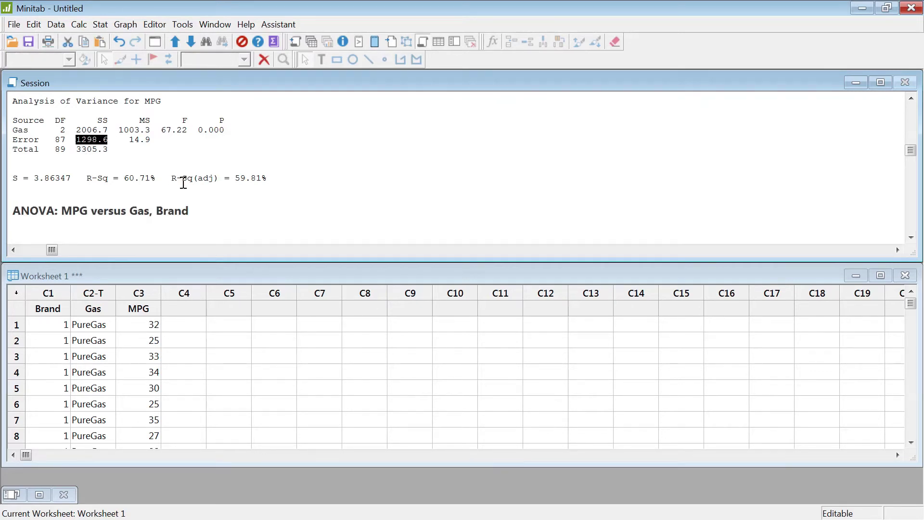
{"action": "scroll", "coordinate": [183, 183], "scroll_direction": "down", "scroll_amount": 1}
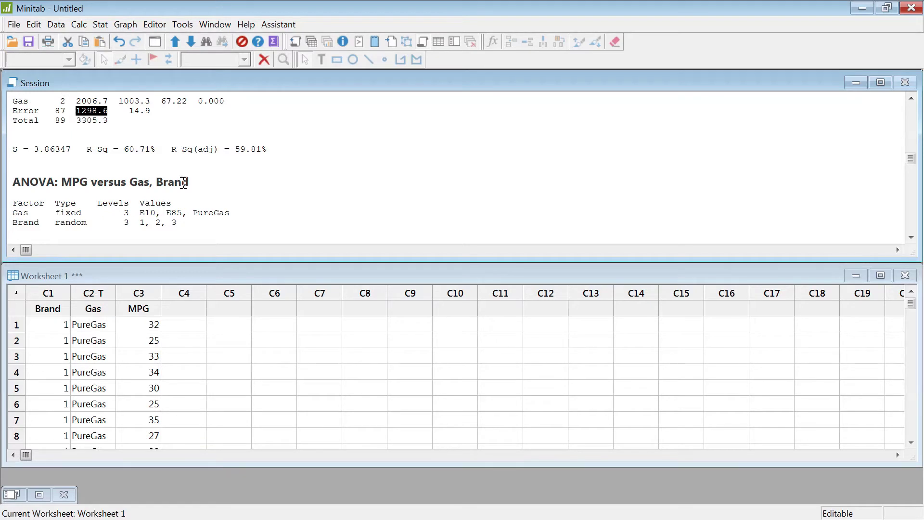
{"action": "scroll", "coordinate": [183, 183], "scroll_direction": "down", "scroll_amount": 3}
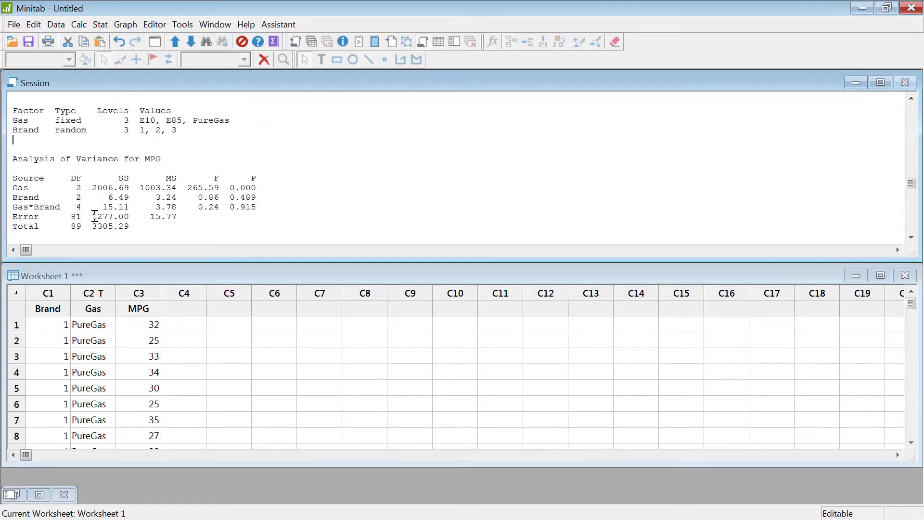
{"action": "left_click_drag", "start_coordinate": [95, 215], "coordinate": [131, 216]}
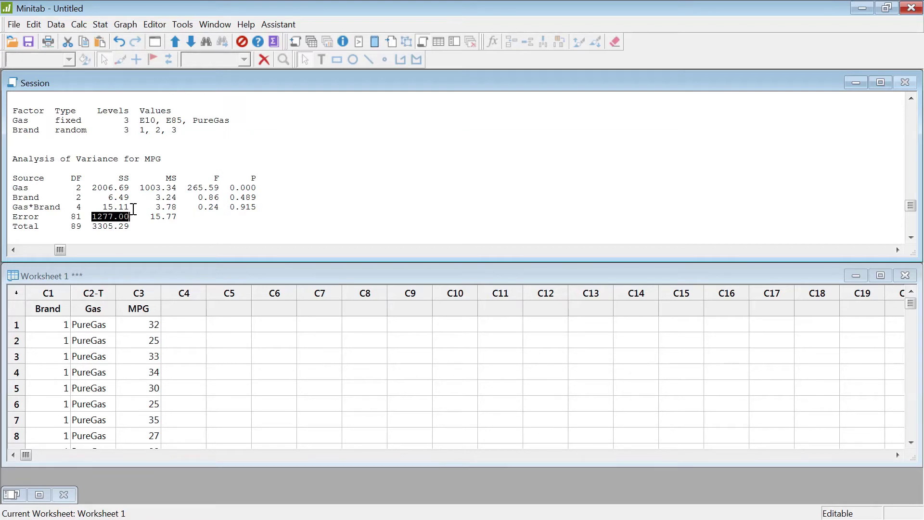
Examine the Brand and Gas*Brand sums of squares against the error terms of both ANOVA tables.
{"action": "left_click_drag", "start_coordinate": [133, 199], "coordinate": [22, 198]}
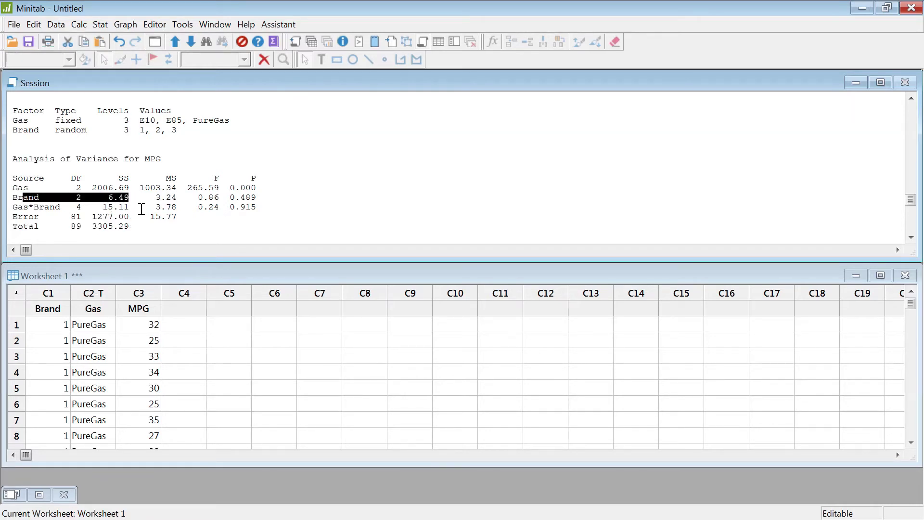
{"action": "left_click_drag", "start_coordinate": [129, 207], "coordinate": [13, 197]}
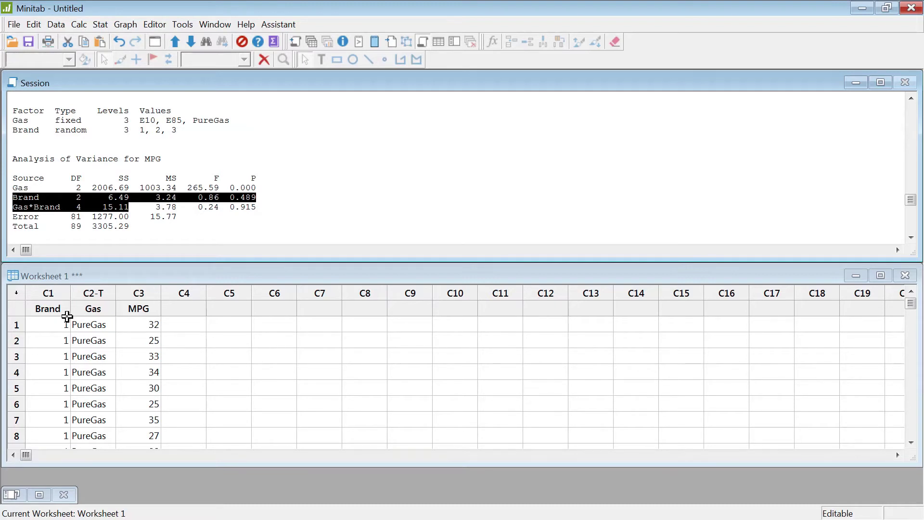
{"action": "left_click", "coordinate": [107, 199]}
{"action": "left_click_drag", "start_coordinate": [112, 197], "coordinate": [91, 216]}
{"action": "scroll", "coordinate": [147, 217], "scroll_direction": "up", "scroll_amount": 5}
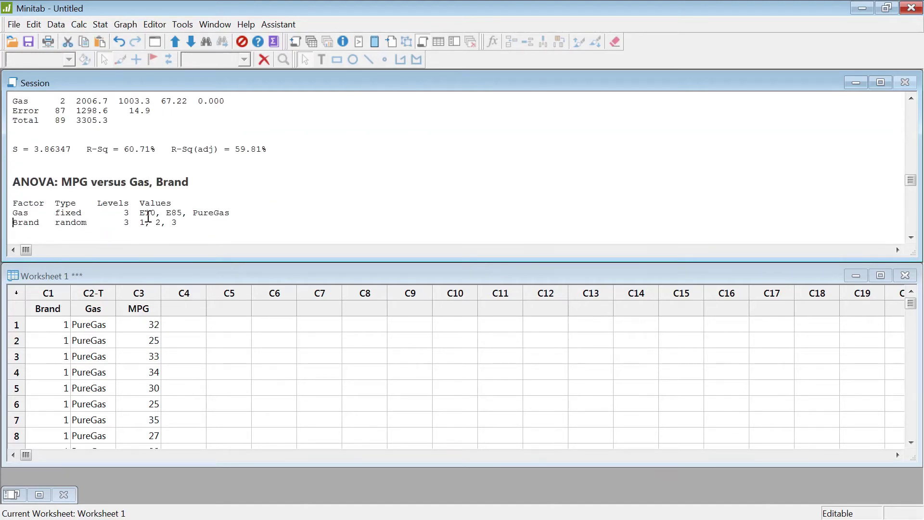
{"action": "left_click_drag", "start_coordinate": [76, 140], "coordinate": [108, 139]}
{"action": "scroll", "coordinate": [135, 159], "scroll_direction": "down", "scroll_amount": 3}
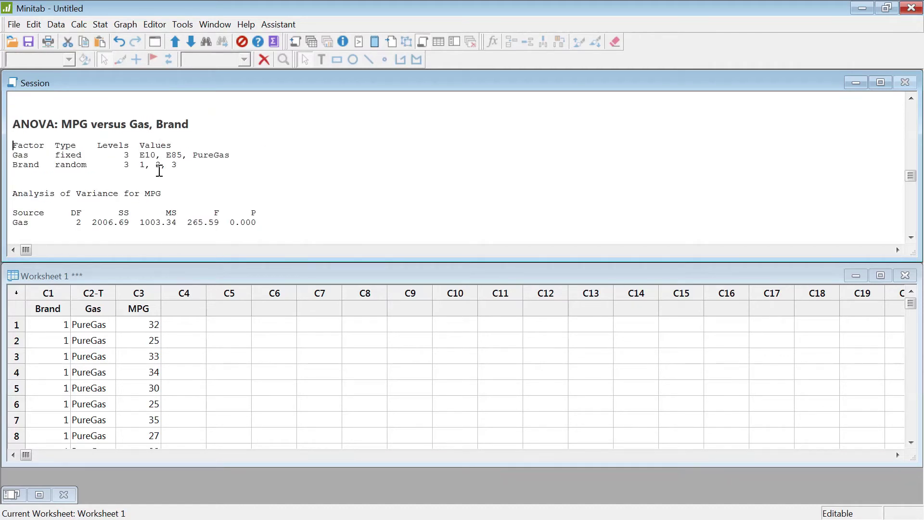
{"action": "scroll", "coordinate": [159, 171], "scroll_direction": "down", "scroll_amount": 2}
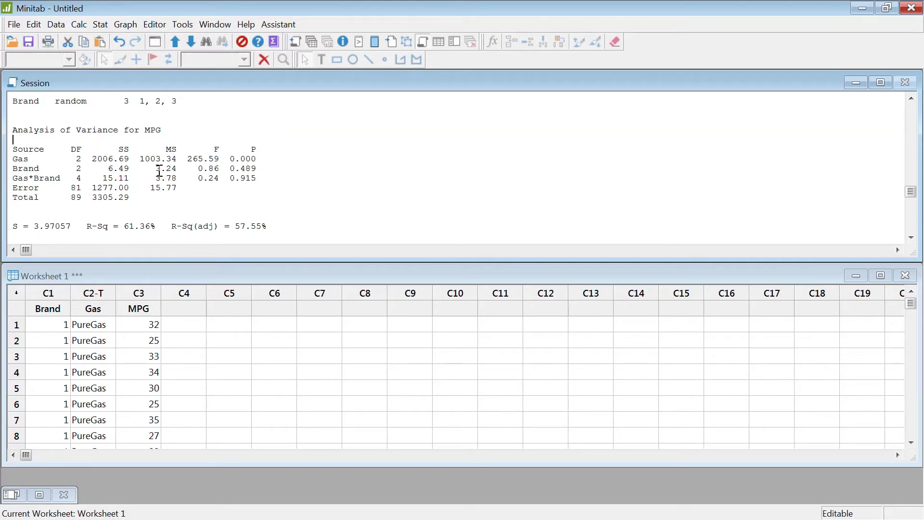
{"action": "scroll", "coordinate": [160, 171], "scroll_direction": "down", "scroll_amount": 4}
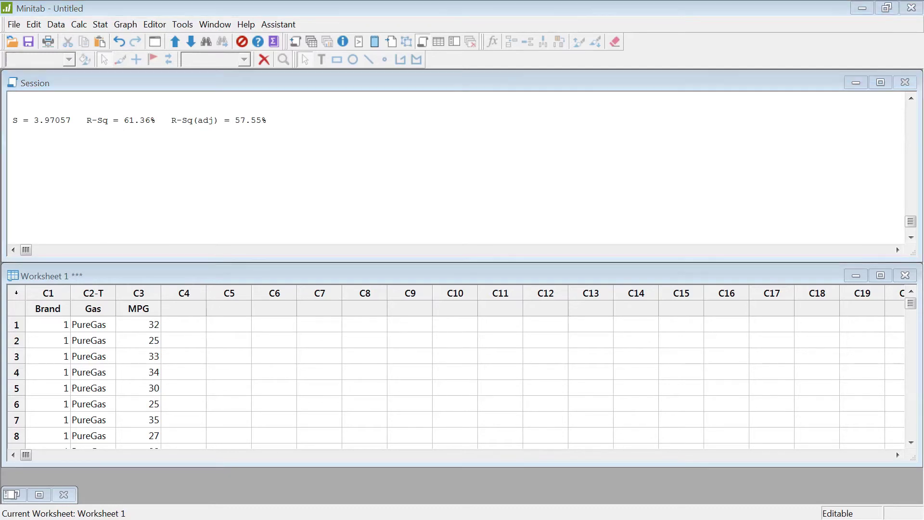
Switch to the RCBD_DATA workbook in Excel and open the pREMIUMbRAND sheet.
{"action": "key", "text": "alt+Tab"}
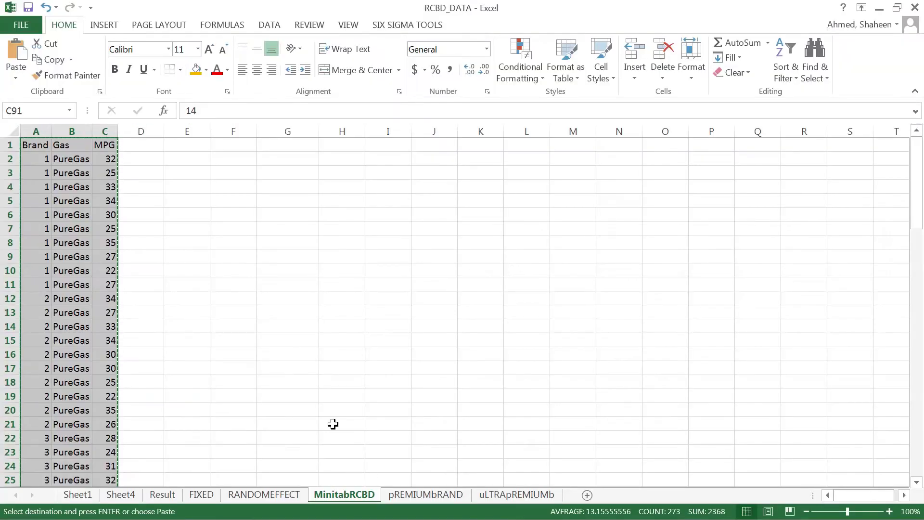
{"action": "left_click", "coordinate": [433, 500]}
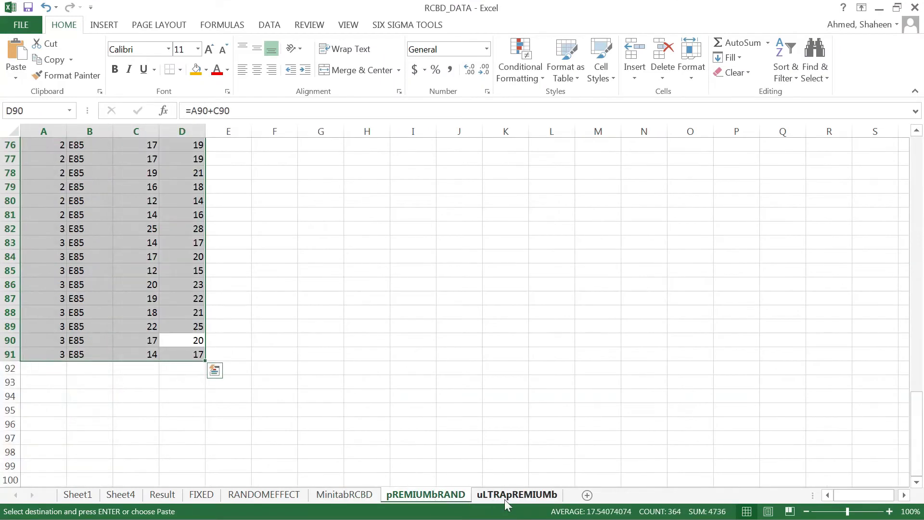
{"action": "left_click", "coordinate": [505, 501]}
{"action": "left_click", "coordinate": [454, 500]}
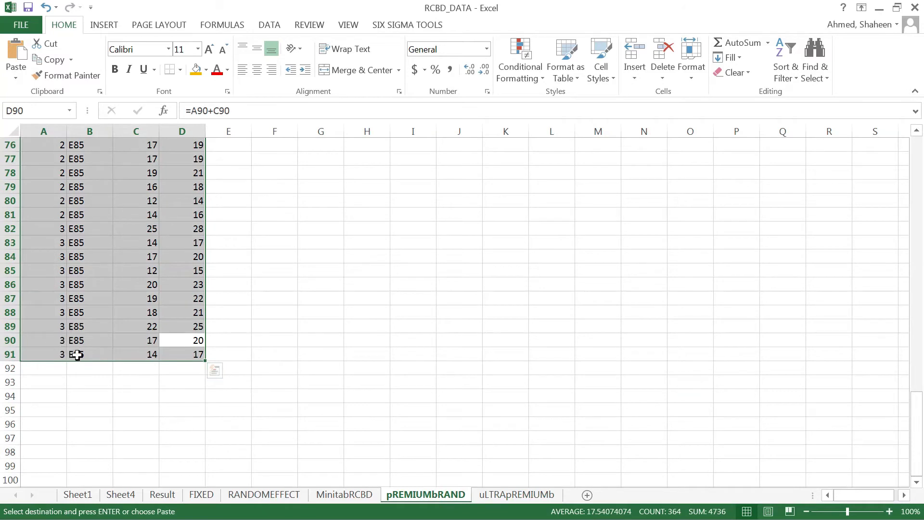
{"action": "left_click", "coordinate": [198, 353]}
{"action": "scroll", "coordinate": [262, 349], "scroll_direction": "up", "scroll_amount": 20}
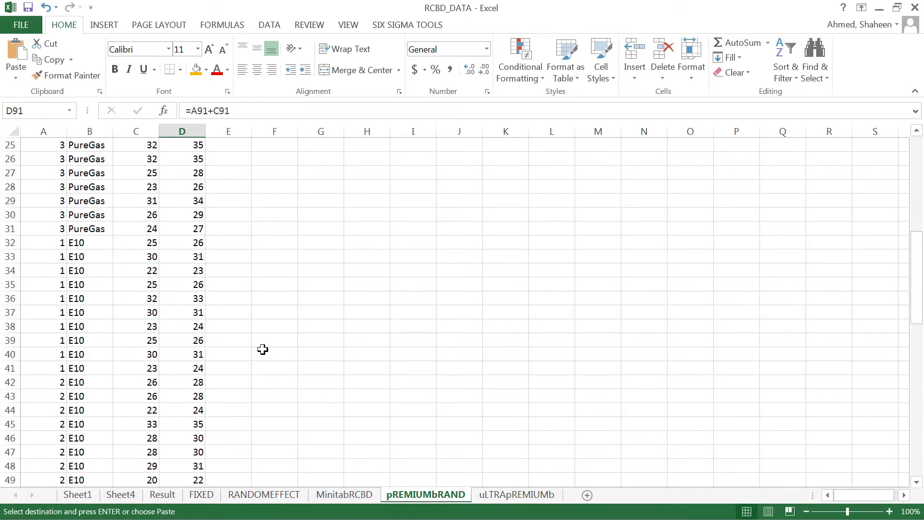
{"action": "left_click", "coordinate": [54, 147], "text": "shift"}
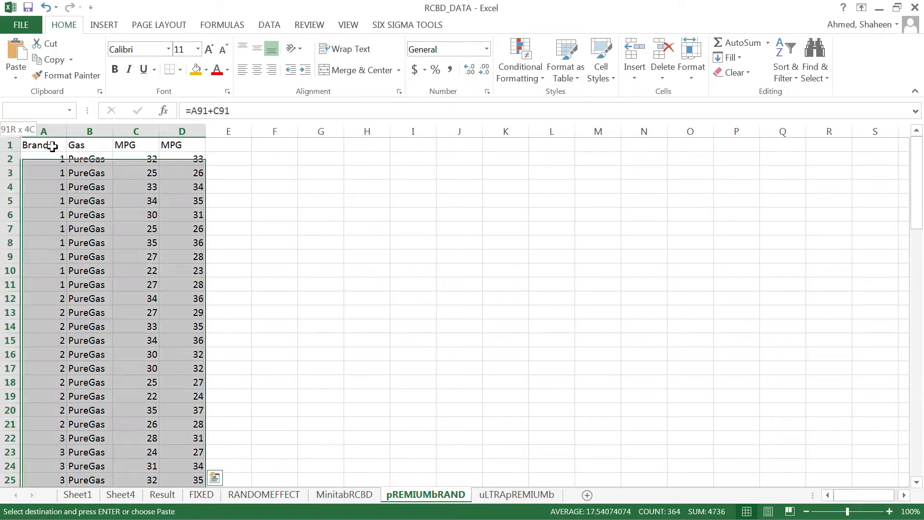
Copy the second MPG column, D1:D91, from Excel and paste it into Minitab's Worksheet 1, starting at the C4 name cell.
{"action": "left_click", "coordinate": [193, 145]}
{"action": "scroll", "coordinate": [275, 301], "scroll_direction": "down", "scroll_amount": 20}
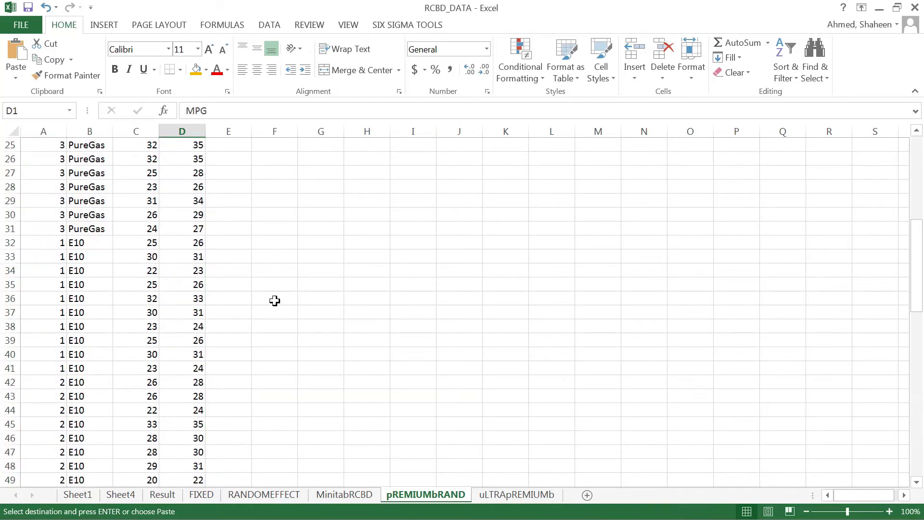
{"action": "left_click", "coordinate": [198, 145], "text": "shift"}
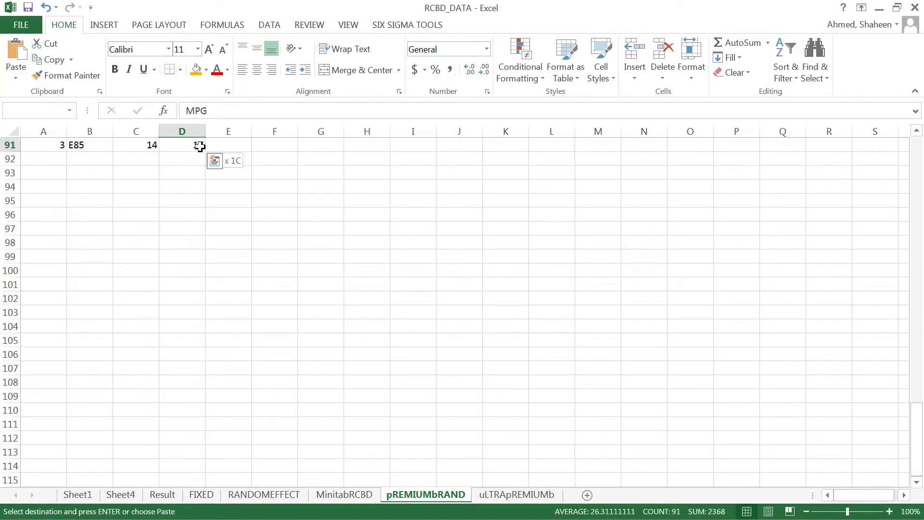
{"action": "key", "text": "ctrl+c"}
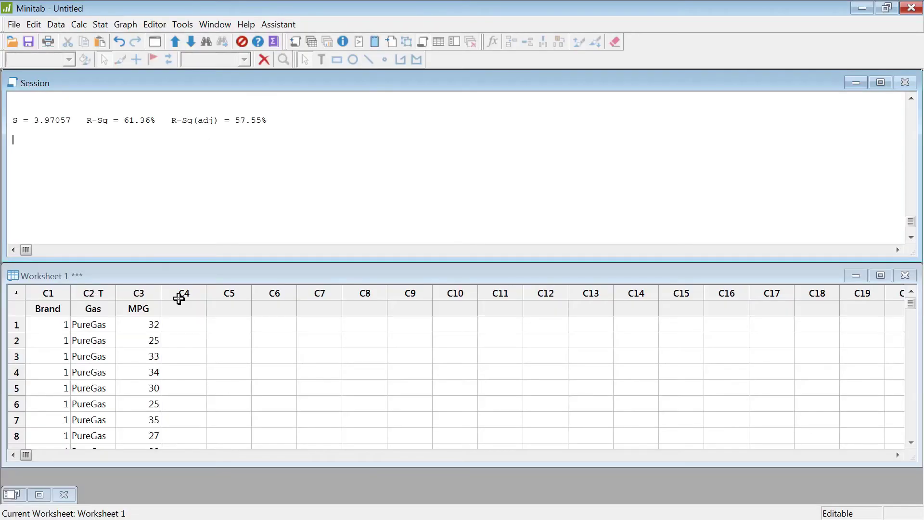
{"action": "left_click", "coordinate": [196, 314]}
{"action": "key", "text": "ctrl+v"}
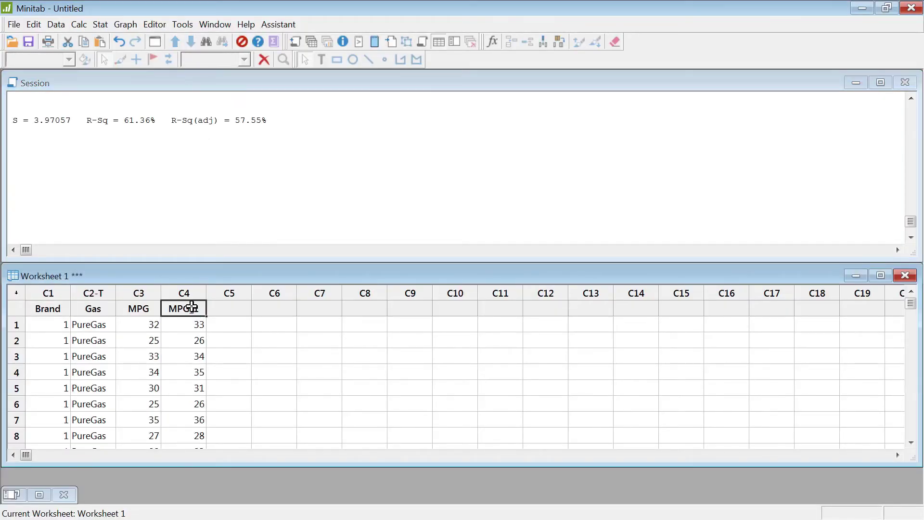
Rename worksheet column C4 to MPG_P.
{"action": "double_click", "coordinate": [205, 306]}
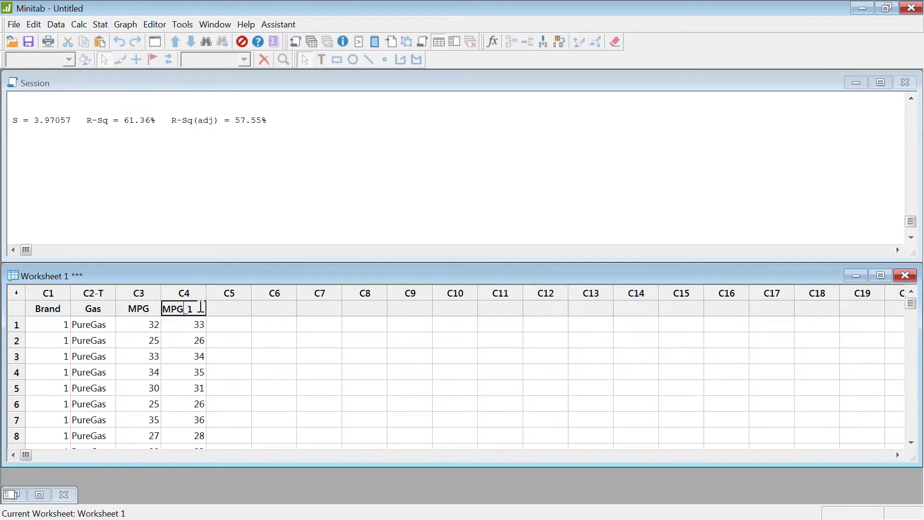
{"action": "key", "text": "BackSpace"}
{"action": "key", "text": "Return"}
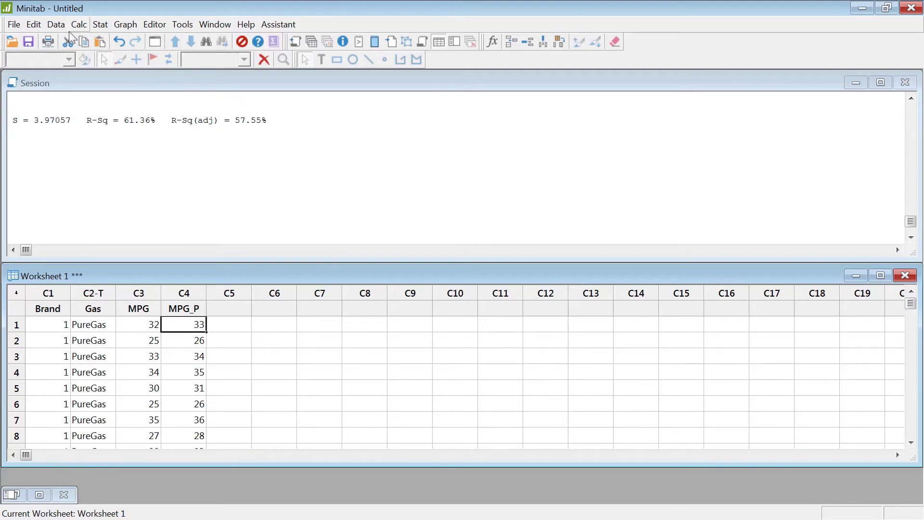
Run a balanced ANOVA on MPG_P with the model Gas, Brand and Brand*Gas, keeping Brand as the random factor.
{"action": "left_click", "coordinate": [100, 25]}
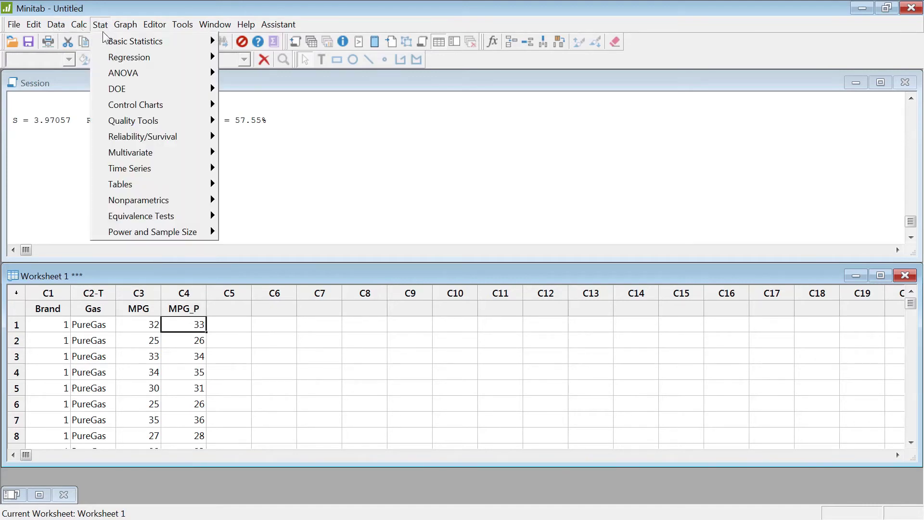
{"action": "mouse_move", "coordinate": [131, 74]}
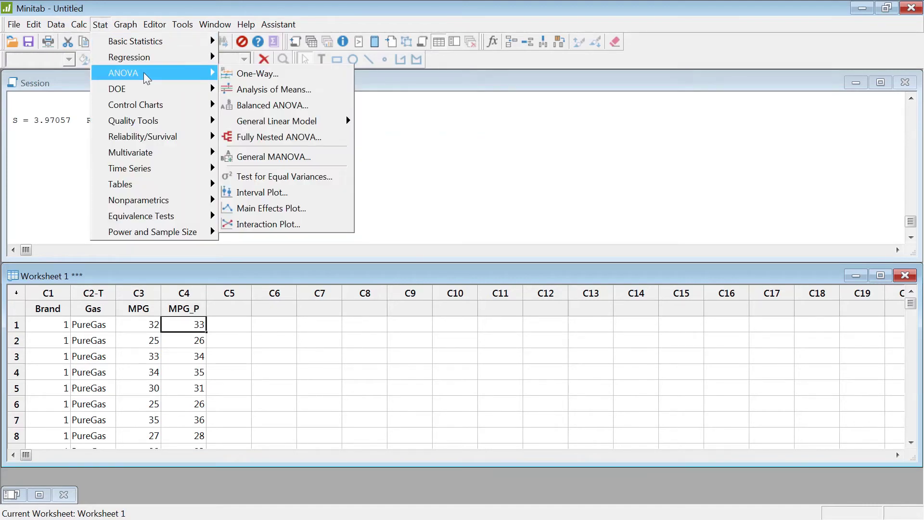
{"action": "left_click", "coordinate": [299, 106]}
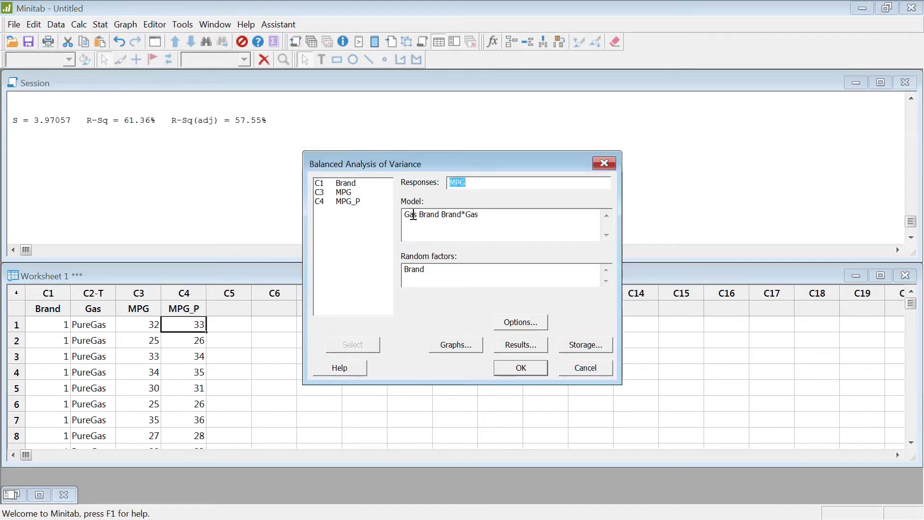
{"action": "double_click", "coordinate": [345, 202]}
{"action": "left_click", "coordinate": [522, 368]}
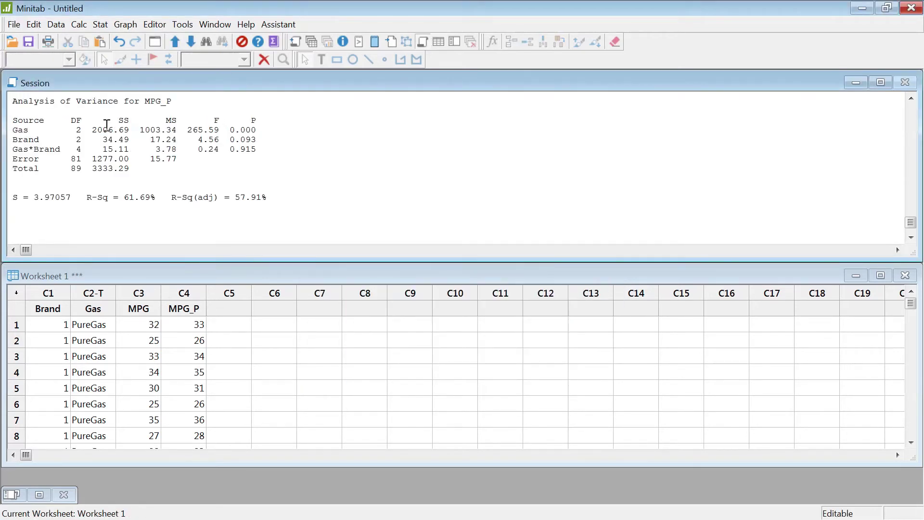
Rerun the balanced ANOVA on MPG_P with only Gas in the model and no random factors.
{"action": "left_click", "coordinate": [100, 25]}
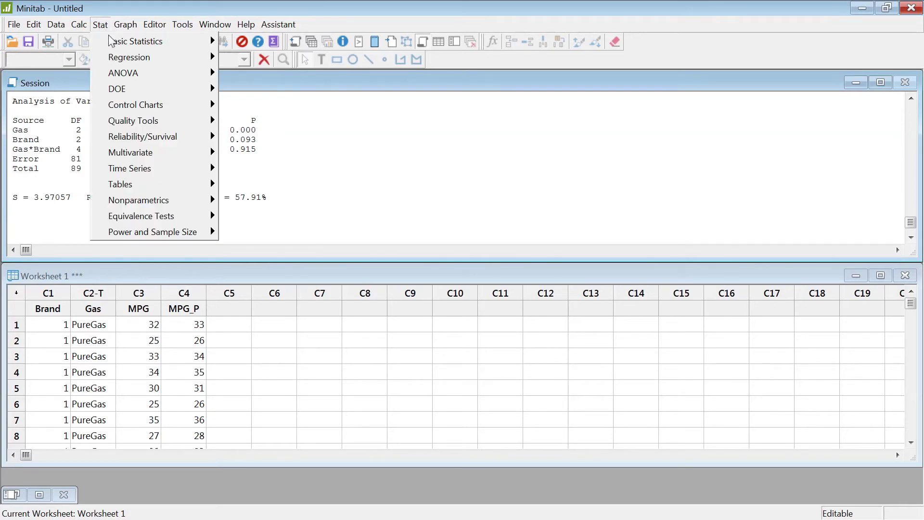
{"action": "mouse_move", "coordinate": [154, 73]}
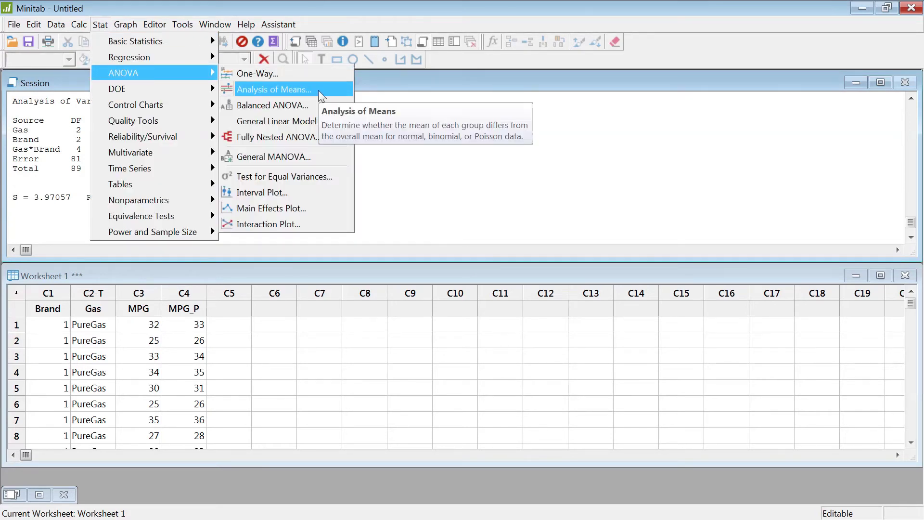
{"action": "left_click", "coordinate": [279, 105]}
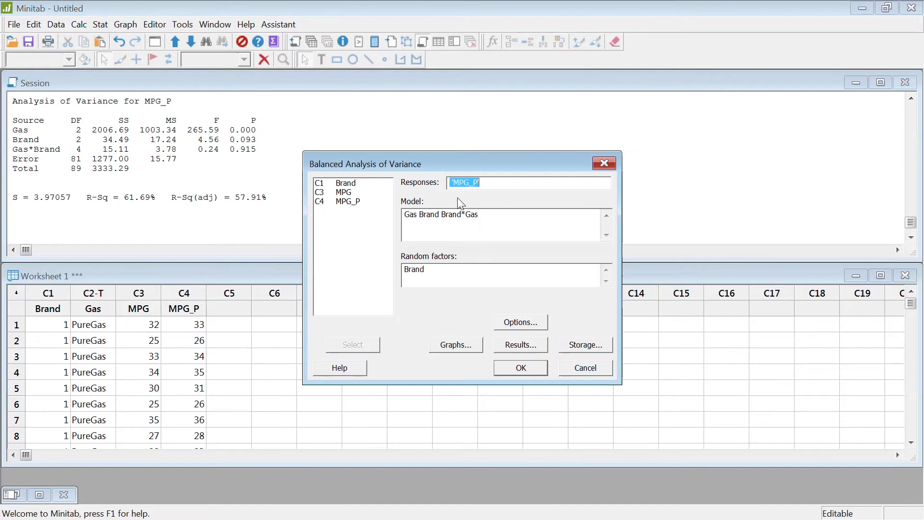
{"action": "double_click", "coordinate": [444, 269]}
{"action": "key", "text": "Delete"}
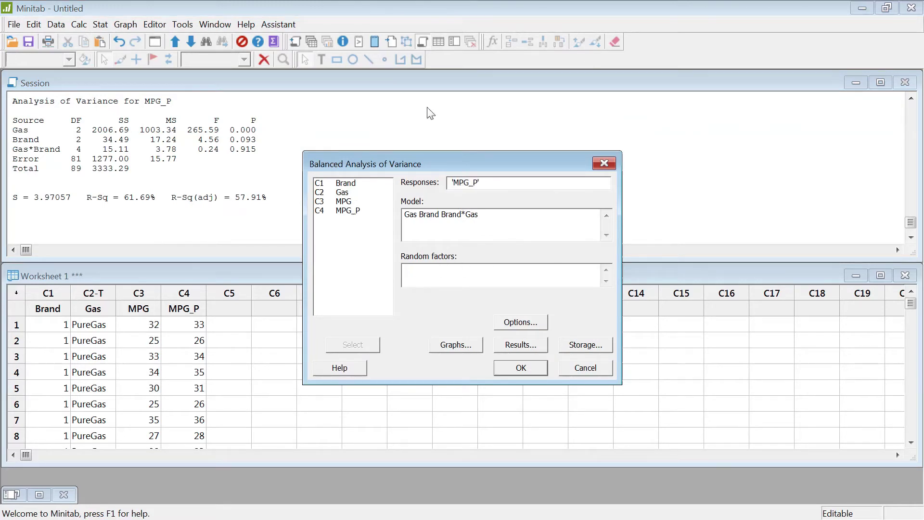
{"action": "left_click_drag", "start_coordinate": [418, 216], "coordinate": [480, 215]}
{"action": "key", "text": "Delete"}
{"action": "left_click", "coordinate": [522, 368]}
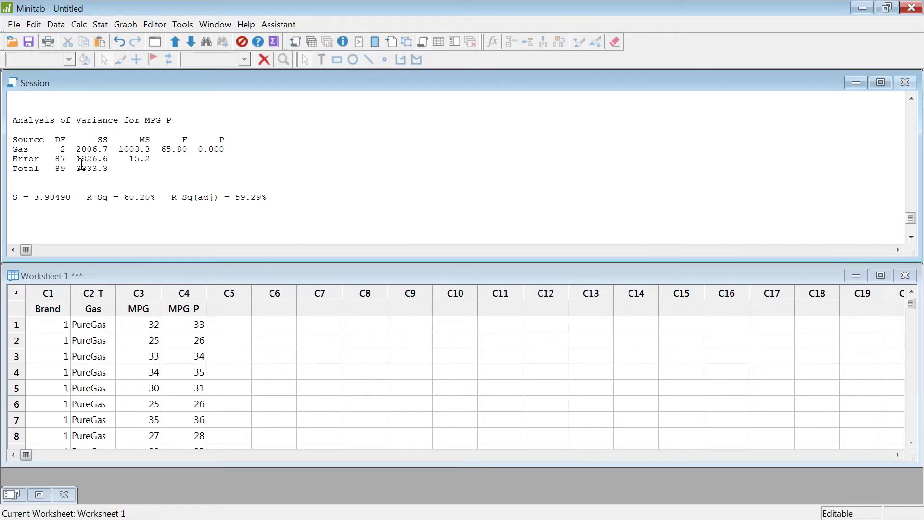
Examine the error sum of squares of the Gas-only MPG_P model and the Brand and Gas*Brand sums of squares of the blocked model.
{"action": "left_click_drag", "start_coordinate": [72, 158], "coordinate": [115, 163]}
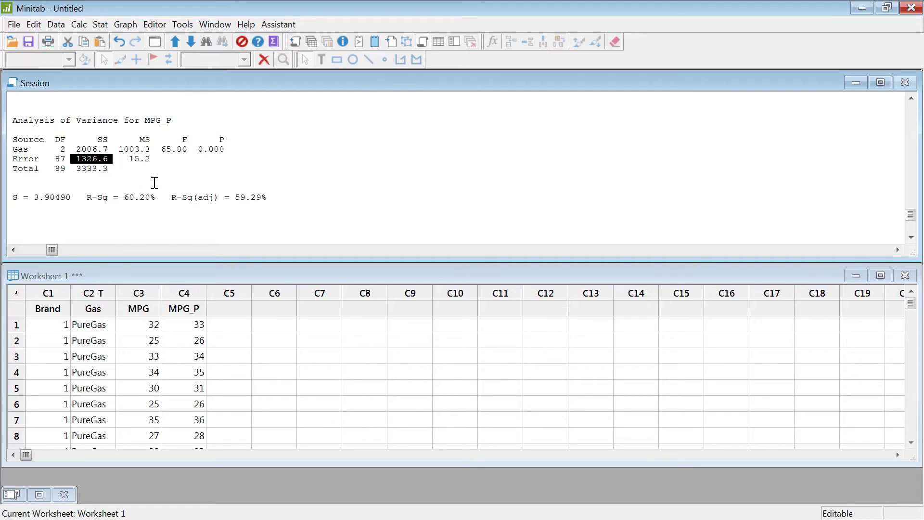
{"action": "left_click", "coordinate": [116, 171]}
{"action": "left_click_drag", "start_coordinate": [73, 159], "coordinate": [114, 162]}
{"action": "scroll", "coordinate": [128, 179], "scroll_direction": "up", "scroll_amount": 7}
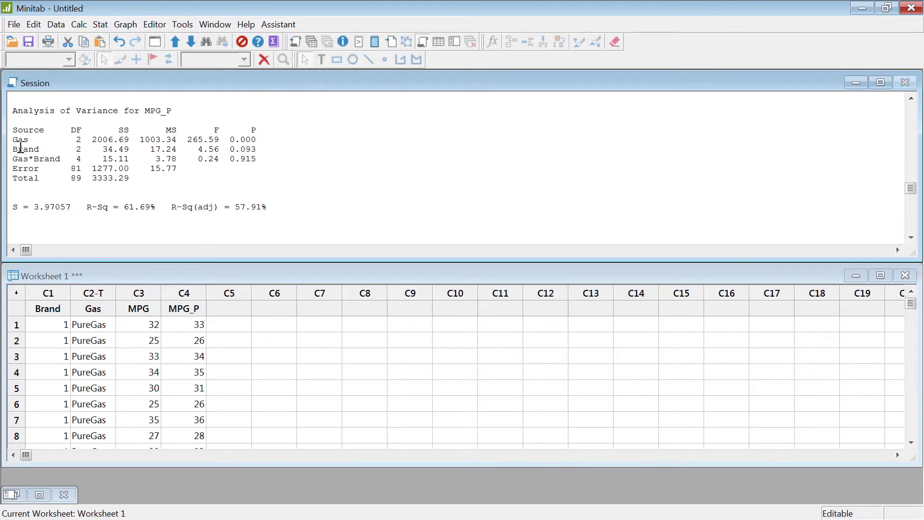
{"action": "left_click_drag", "start_coordinate": [20, 146], "coordinate": [139, 150]}
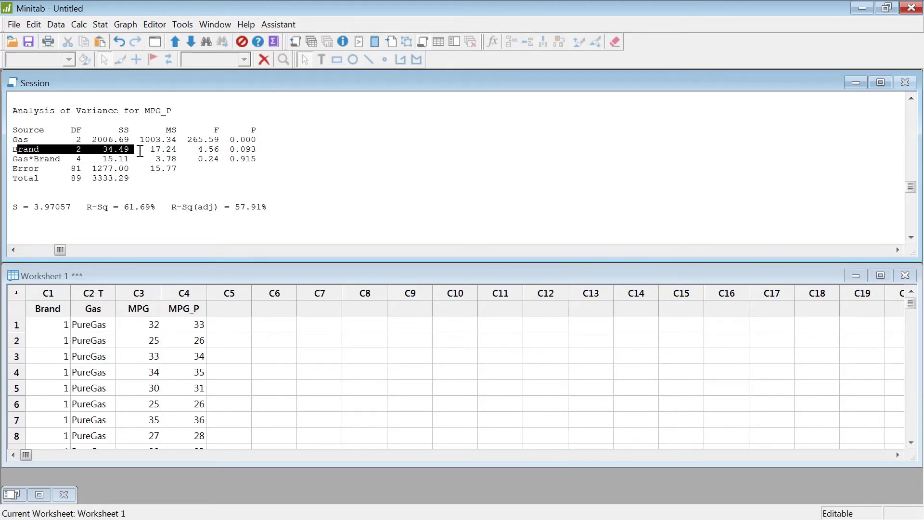
{"action": "left_click_drag", "start_coordinate": [13, 159], "coordinate": [137, 159]}
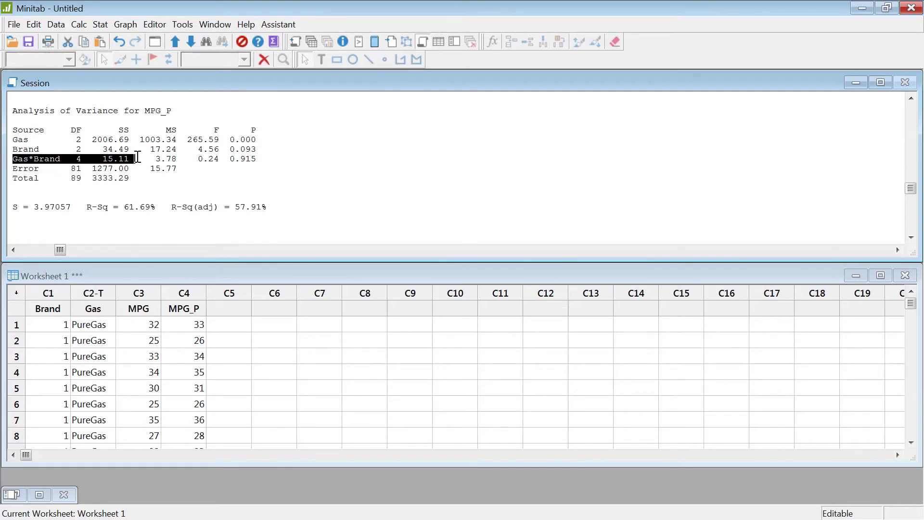
{"action": "scroll", "coordinate": [138, 158], "scroll_direction": "down", "scroll_amount": 1}
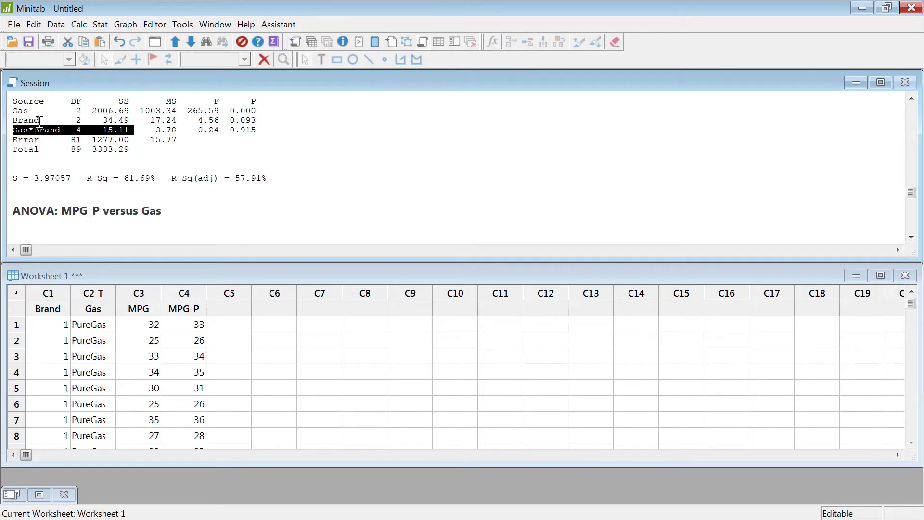
{"action": "left_click_drag", "start_coordinate": [28, 121], "coordinate": [129, 121]}
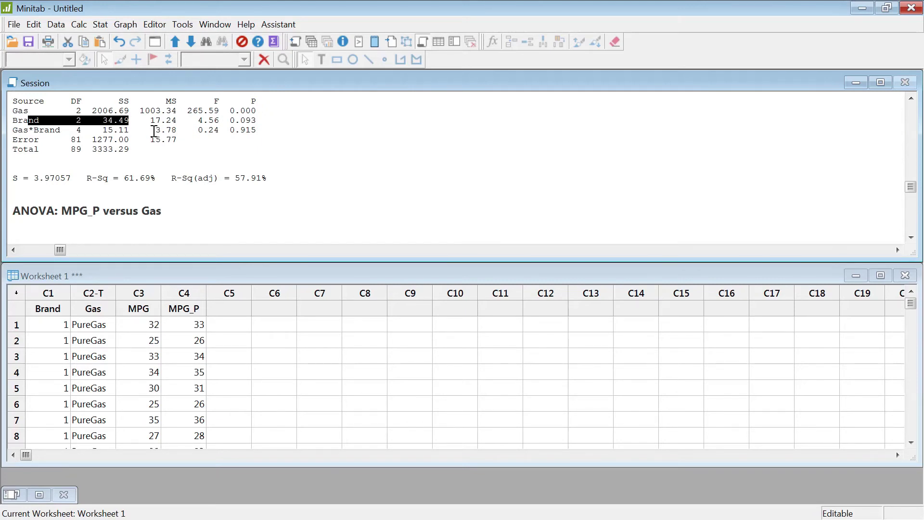
{"action": "scroll", "coordinate": [154, 131], "scroll_direction": "down", "scroll_amount": 1}
{"action": "scroll", "coordinate": [154, 131], "scroll_direction": "up", "scroll_amount": 1}
Compare the error sums of squares of the two MPG_P ANOVA tables, taking Brand's contribution into account.
{"action": "scroll", "coordinate": [154, 131], "scroll_direction": "down", "scroll_amount": 5}
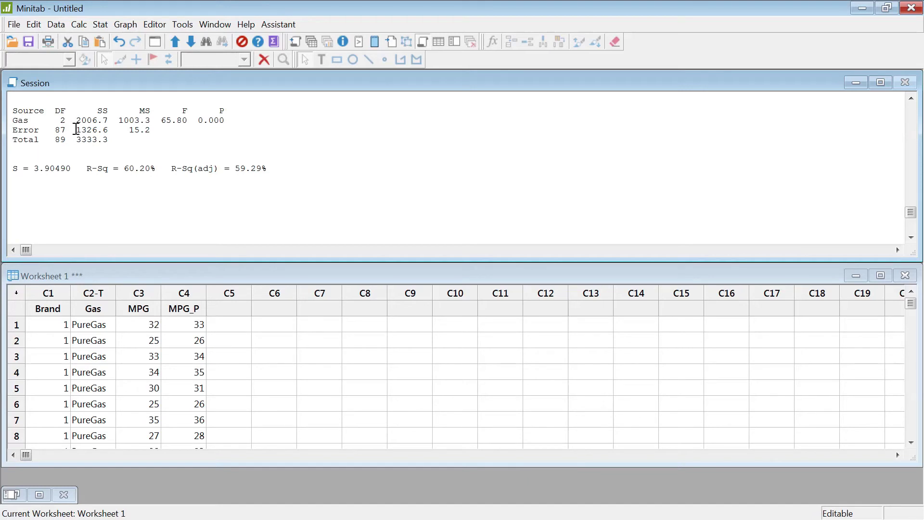
{"action": "left_click_drag", "start_coordinate": [71, 130], "coordinate": [114, 130]}
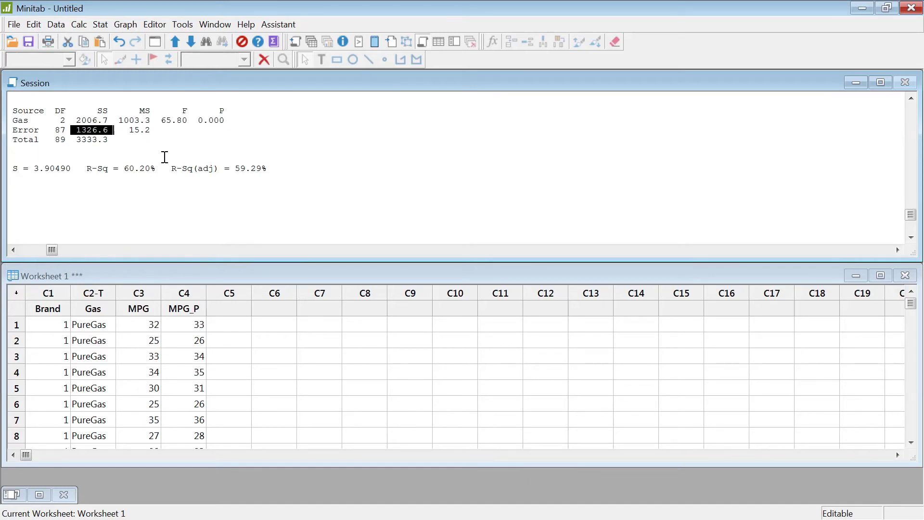
{"action": "scroll", "coordinate": [164, 157], "scroll_direction": "up", "scroll_amount": 5}
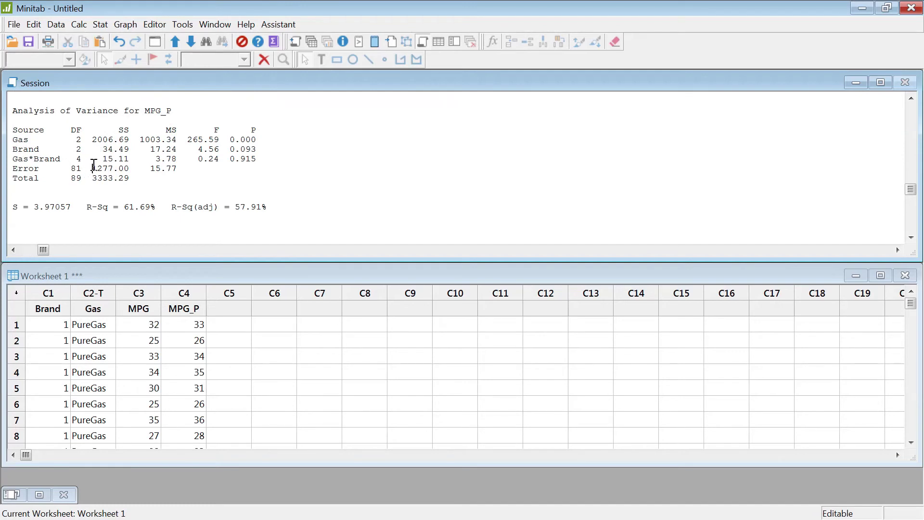
{"action": "left_click_drag", "start_coordinate": [90, 167], "coordinate": [130, 169]}
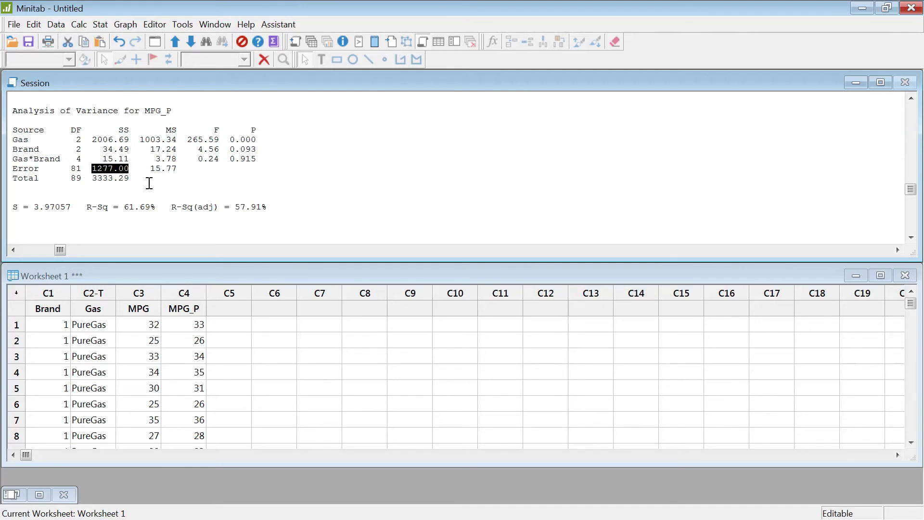
{"action": "scroll", "coordinate": [149, 183], "scroll_direction": "down", "scroll_amount": 1}
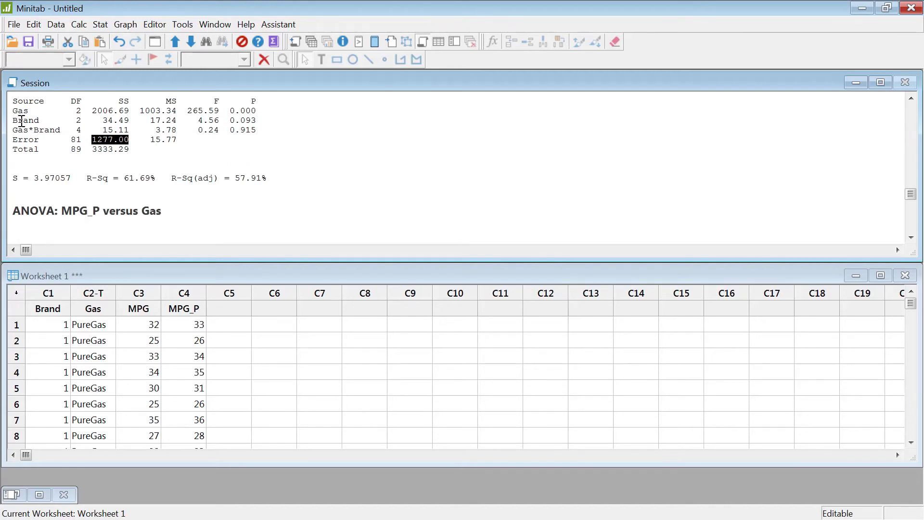
{"action": "left_click_drag", "start_coordinate": [18, 120], "coordinate": [130, 120]}
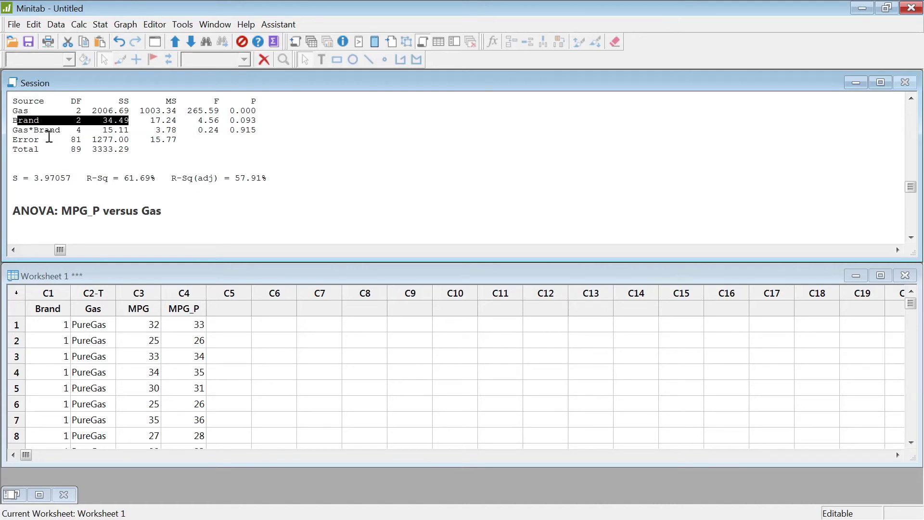
{"action": "left_click_drag", "start_coordinate": [13, 120], "coordinate": [129, 120]}
{"action": "left_click", "coordinate": [95, 138]}
{"action": "left_click_drag", "start_coordinate": [96, 139], "coordinate": [129, 141]}
{"action": "scroll", "coordinate": [161, 152], "scroll_direction": "down", "scroll_amount": 5}
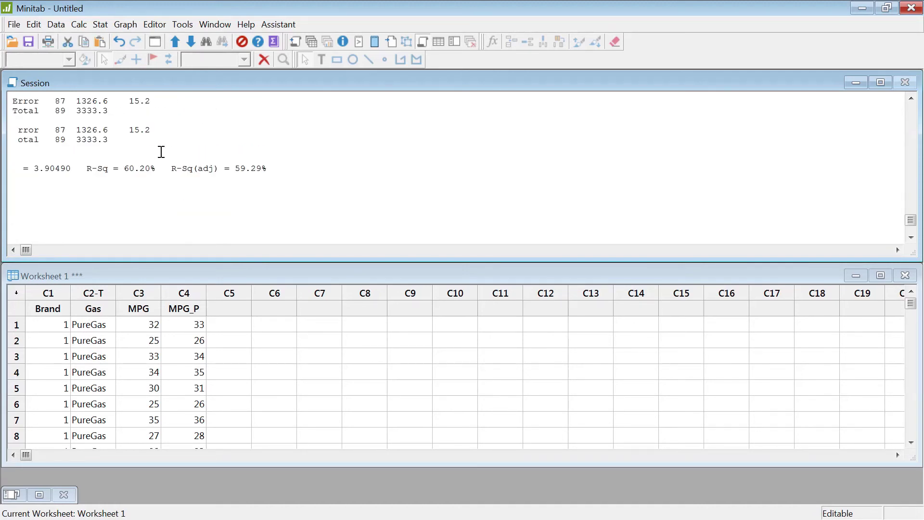
{"action": "scroll", "coordinate": [161, 152], "scroll_direction": "up", "scroll_amount": 3}
{"action": "left_click_drag", "start_coordinate": [77, 188], "coordinate": [119, 188]}
{"action": "scroll", "coordinate": [165, 198], "scroll_direction": "down", "scroll_amount": 2}
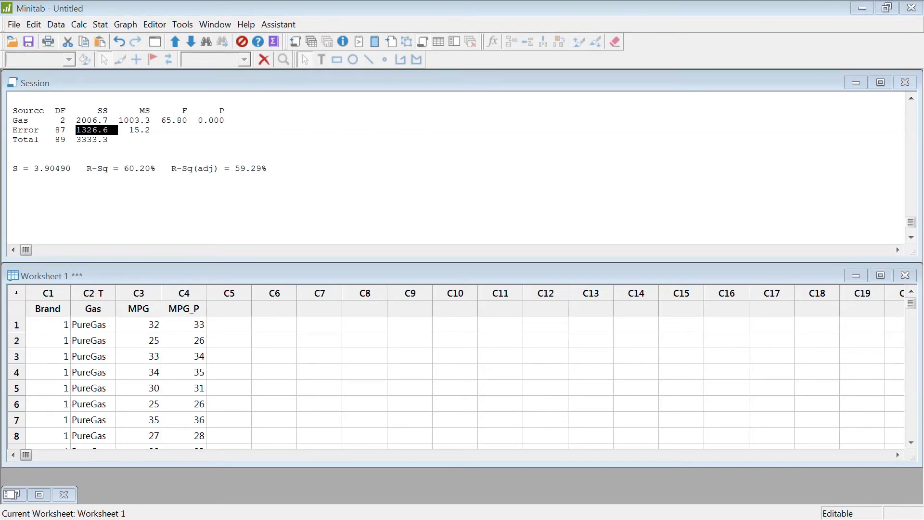
Switch to the RCBD_DATA workbook in Excel and copy the second MPG column, D1:D91, from the uLTRApREMIUMb sheet.
{"action": "key", "text": "alt+Tab"}
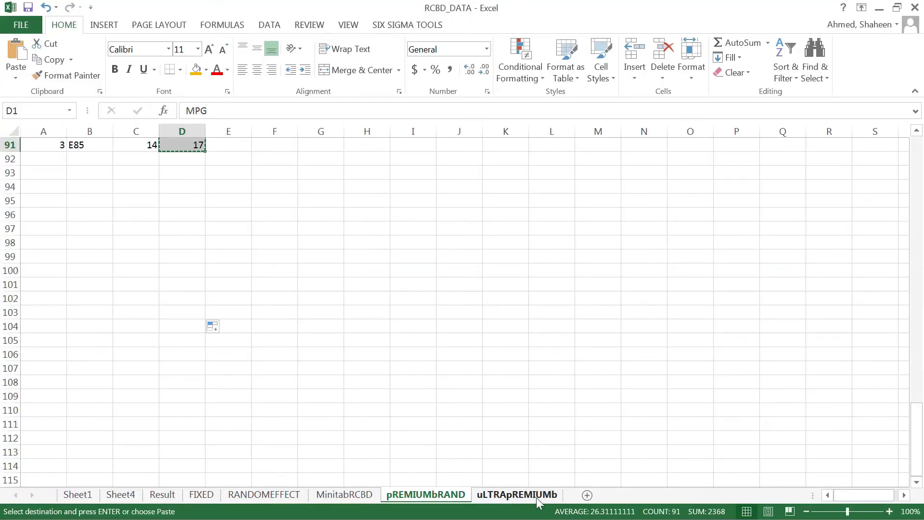
{"action": "left_click", "coordinate": [537, 501]}
{"action": "left_click", "coordinate": [192, 312]}
{"action": "scroll", "coordinate": [305, 292], "scroll_direction": "up", "scroll_amount": 7}
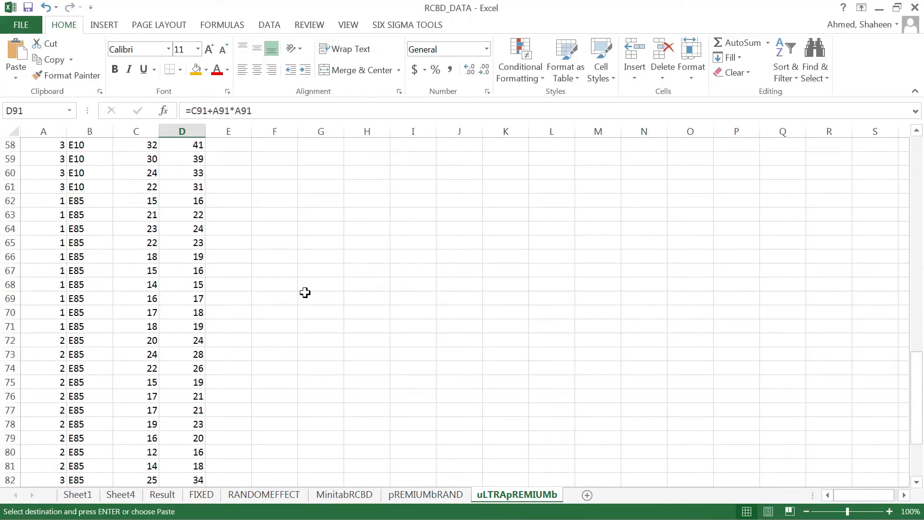
{"action": "scroll", "coordinate": [305, 292], "scroll_direction": "up", "scroll_amount": 19}
{"action": "left_click", "coordinate": [200, 143], "text": "shift"}
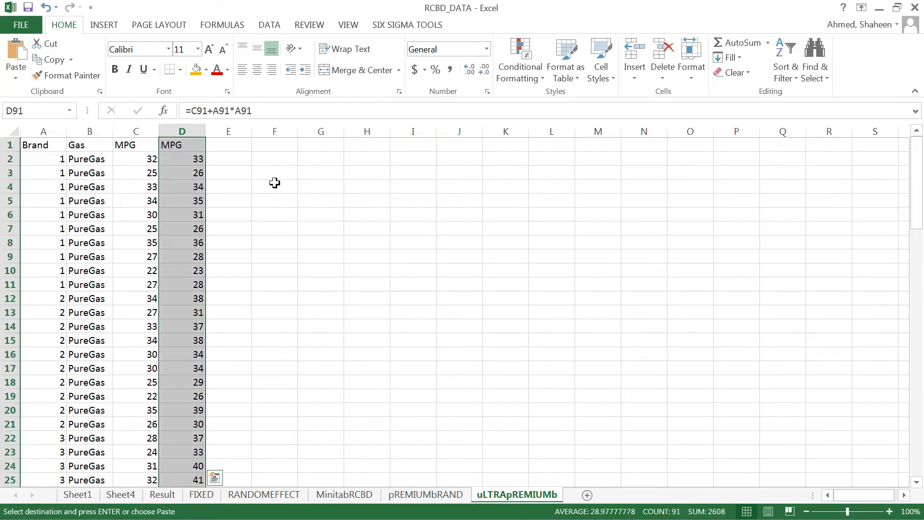
{"action": "key", "text": "ctrl+c"}
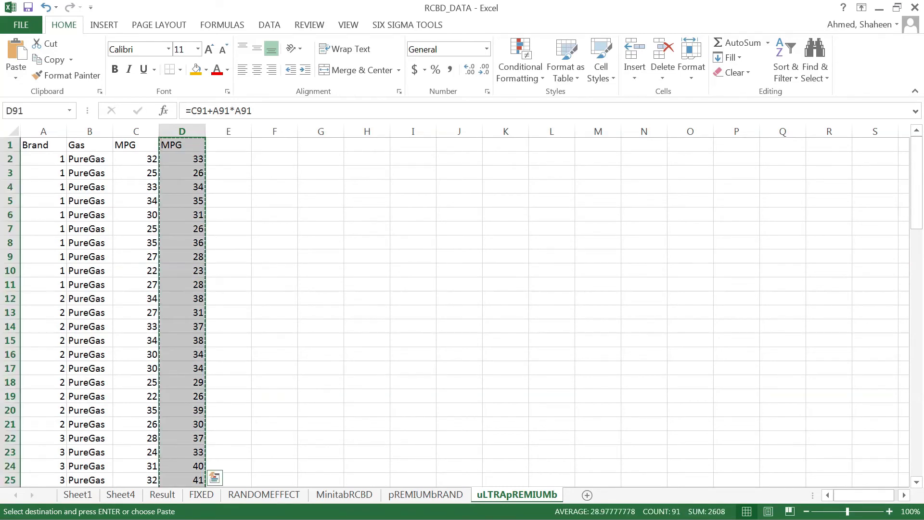
Switch back to Minitab, paste the copied data into Worksheet 1 starting at the C5 name cell, and rename the column MPG_UP.
{"action": "key", "text": "alt+Tab"}
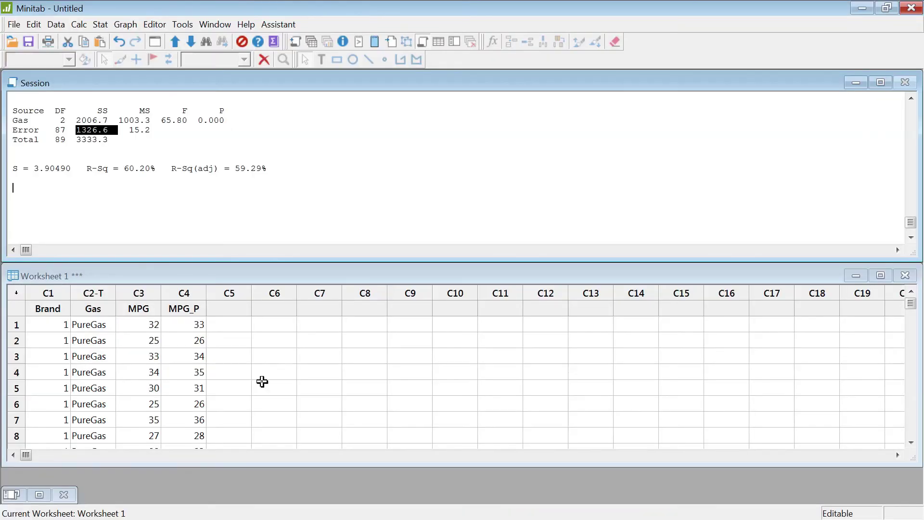
{"action": "left_click", "coordinate": [244, 309]}
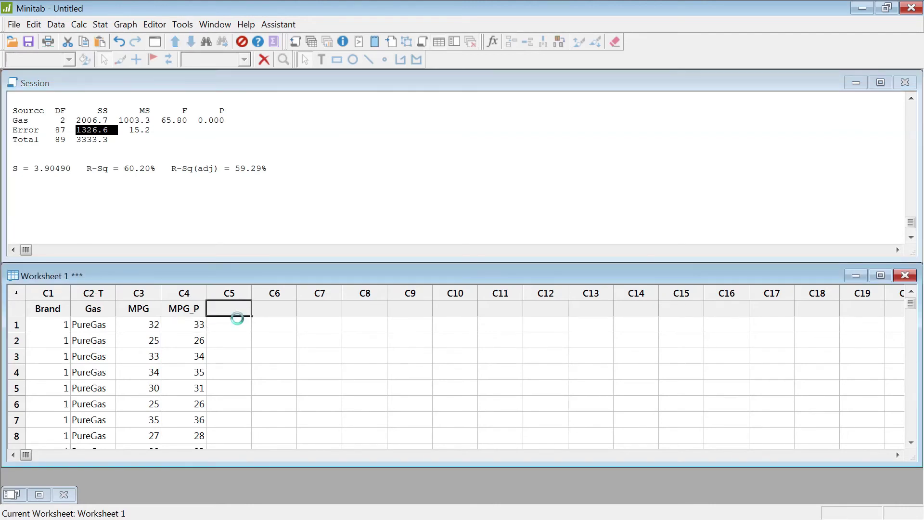
{"action": "key", "text": "ctrl+v"}
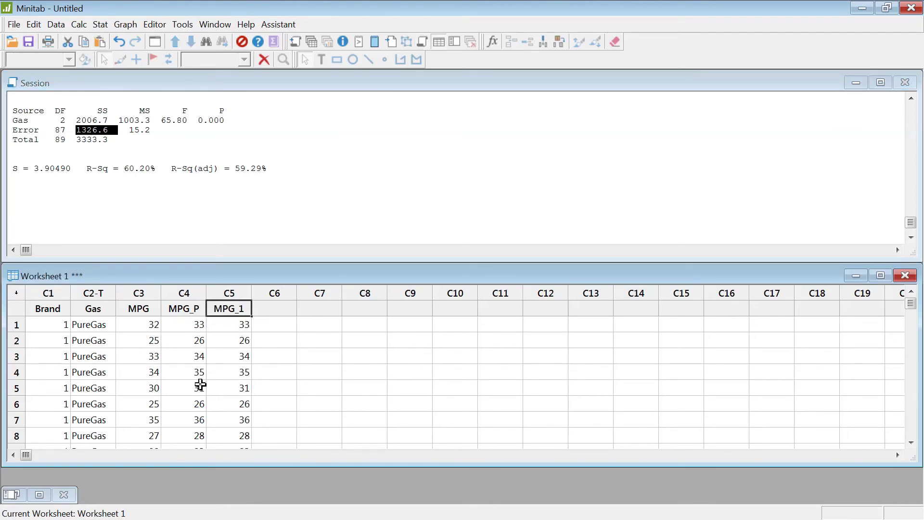
{"action": "double_click", "coordinate": [245, 308]}
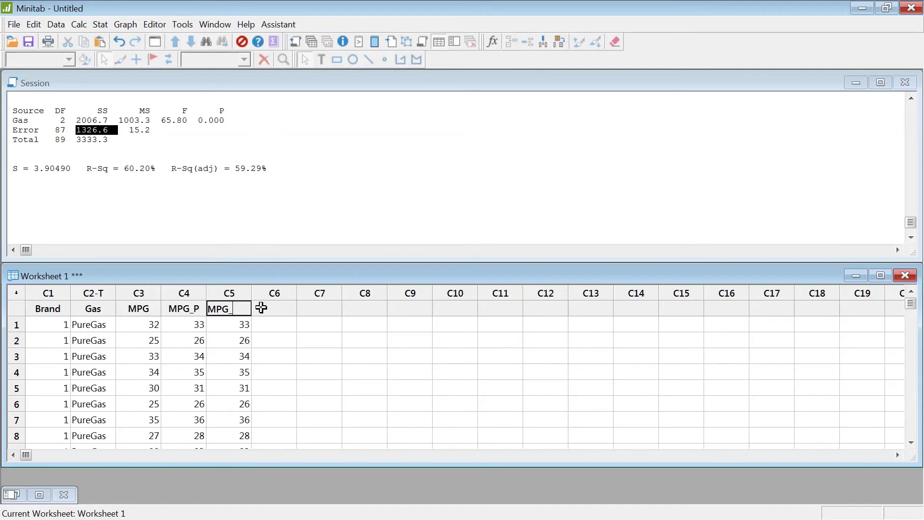
{"action": "type", "text": "UP"}
{"action": "key", "text": "Return"}
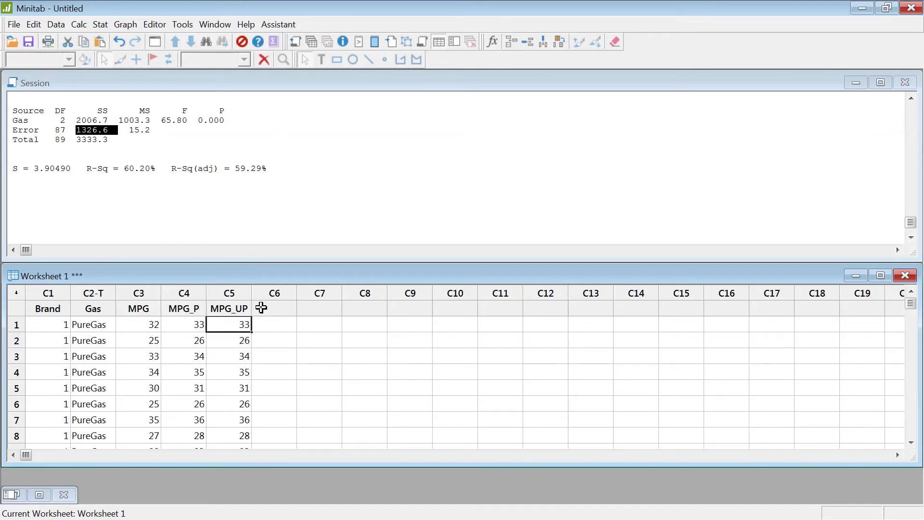
{"action": "left_click", "coordinate": [245, 217]}
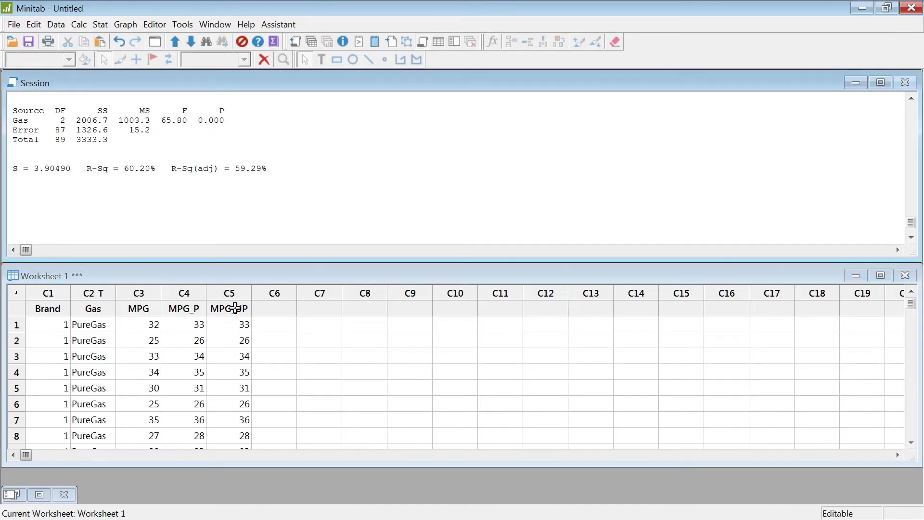
{"action": "scroll", "coordinate": [234, 312], "scroll_direction": "down", "scroll_amount": 2}
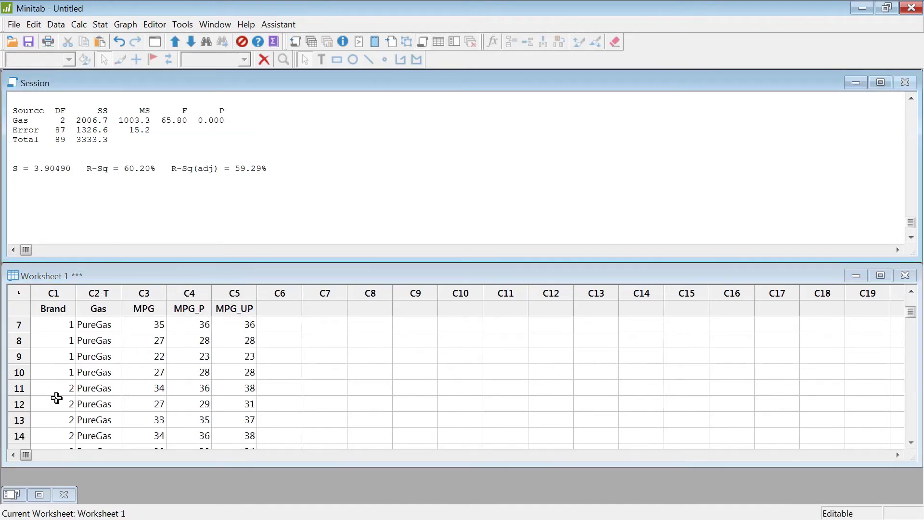
{"action": "scroll", "coordinate": [246, 341], "scroll_direction": "up", "scroll_amount": 2}
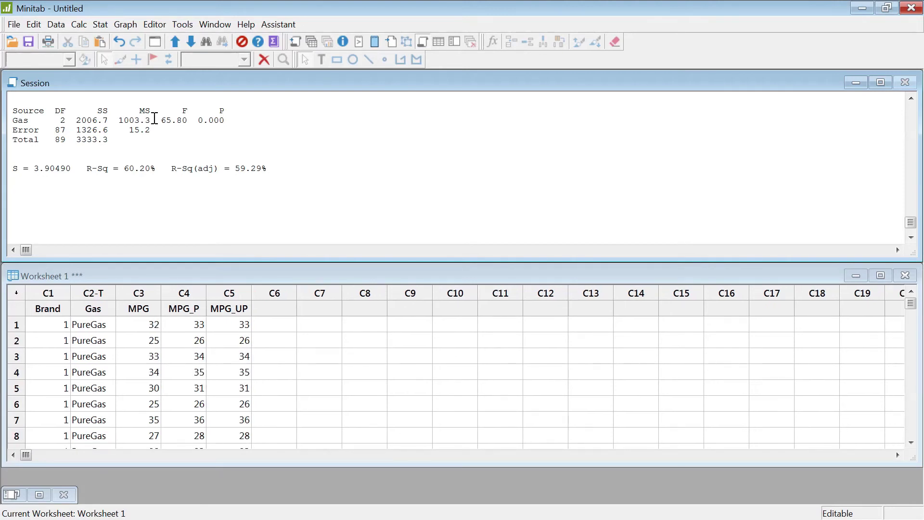
Run a balanced ANOVA with MPG_P as the response and Gas as the model, and check the error sum of squares.
{"action": "left_click", "coordinate": [100, 25]}
{"action": "mouse_move", "coordinate": [125, 72]}
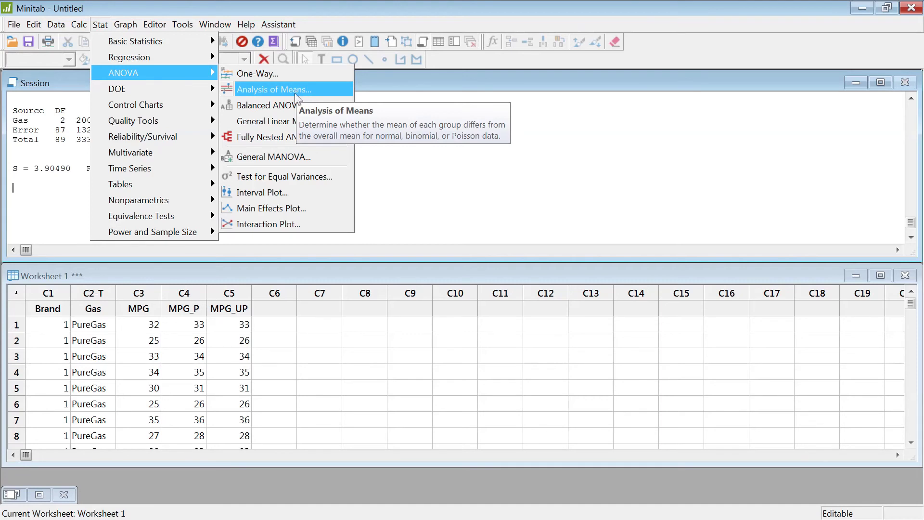
{"action": "left_click", "coordinate": [276, 104]}
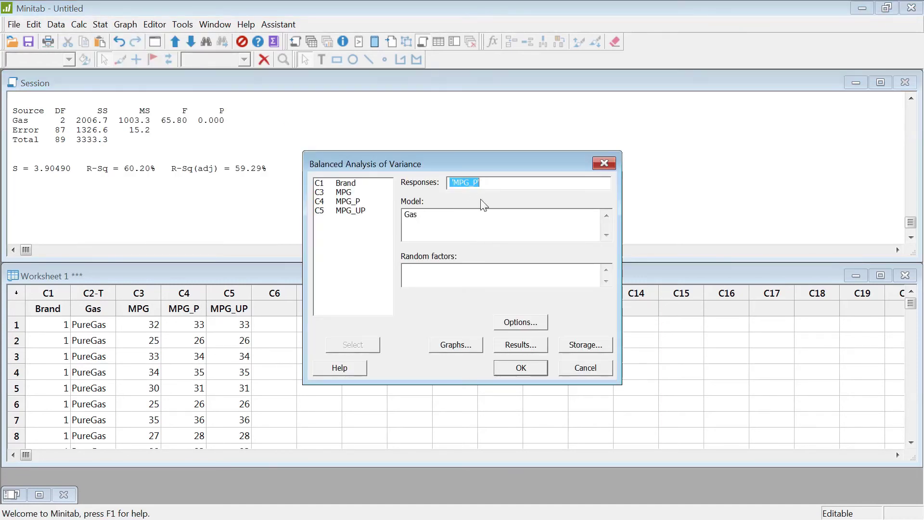
{"action": "left_click", "coordinate": [521, 367]}
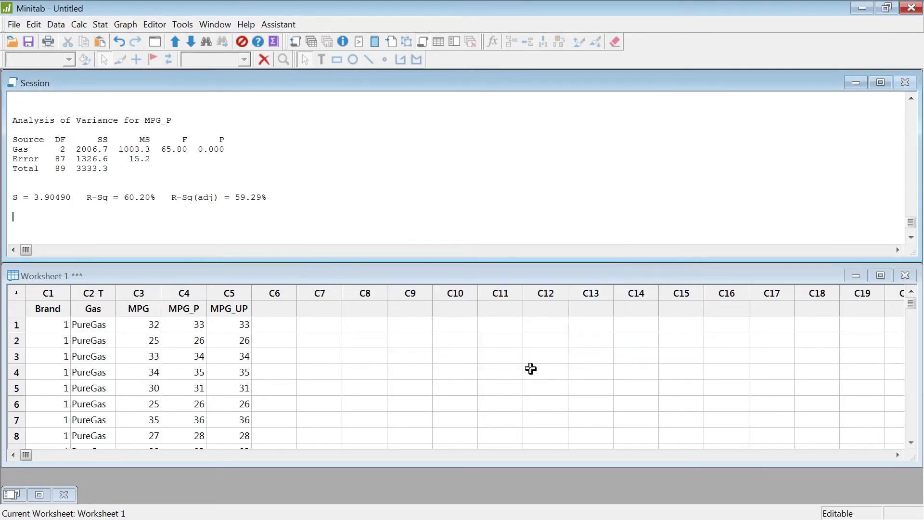
{"action": "left_click_drag", "start_coordinate": [103, 160], "coordinate": [71, 163]}
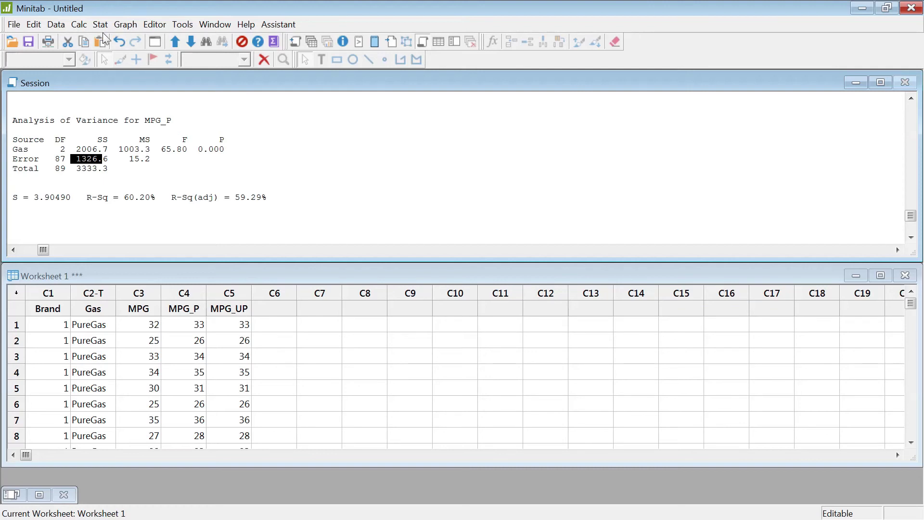
{"action": "left_click", "coordinate": [158, 217]}
Run a balanced ANOVA with MPG_UP as the response and Gas as the only model term, and check its error sum of squares.
{"action": "left_click", "coordinate": [101, 25]}
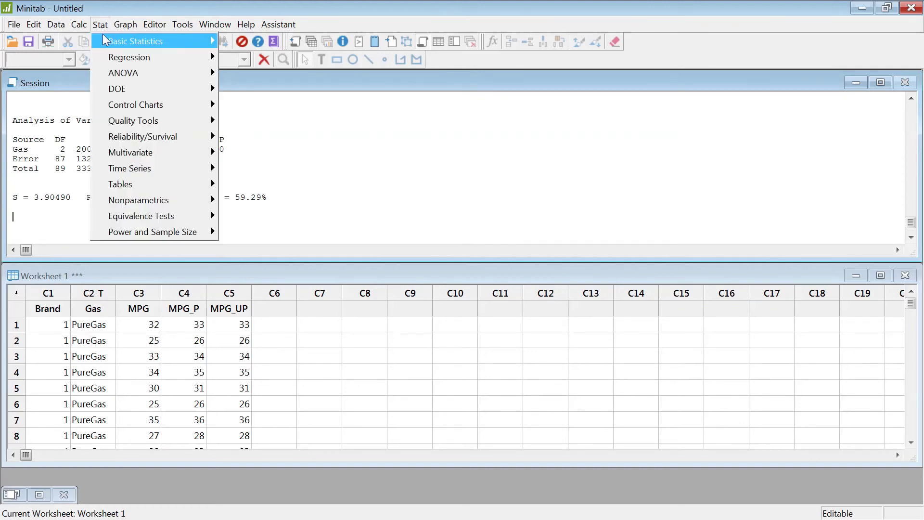
{"action": "mouse_move", "coordinate": [129, 74]}
{"action": "left_click", "coordinate": [283, 105]}
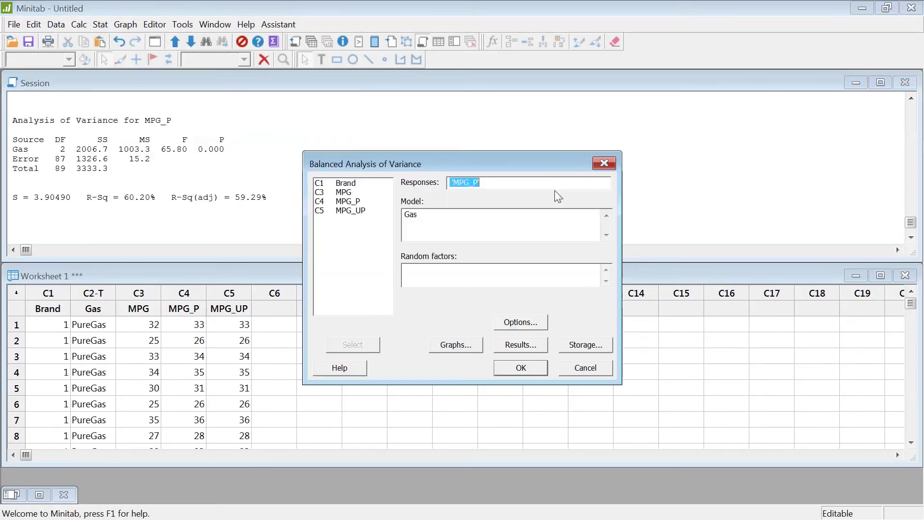
{"action": "double_click", "coordinate": [359, 211]}
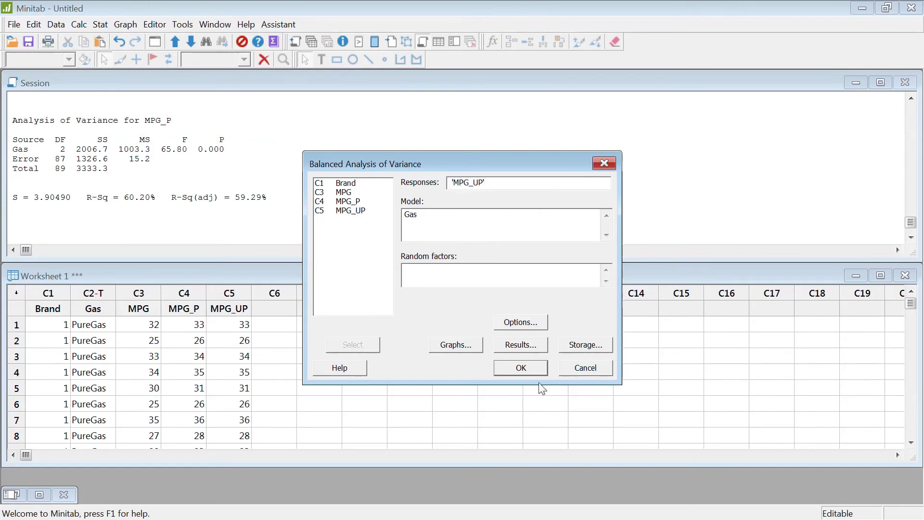
{"action": "left_click", "coordinate": [520, 368]}
{"action": "left_click_drag", "start_coordinate": [76, 159], "coordinate": [117, 160]}
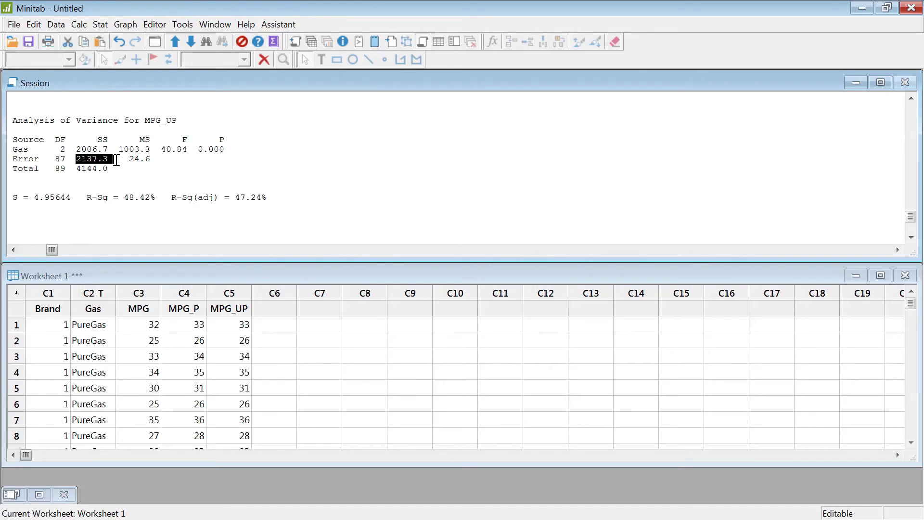
Set up another balanced ANOVA for MPG_UP, extending the model to Gas, Brand and the Brand*Gas interaction.
{"action": "left_click", "coordinate": [102, 25]}
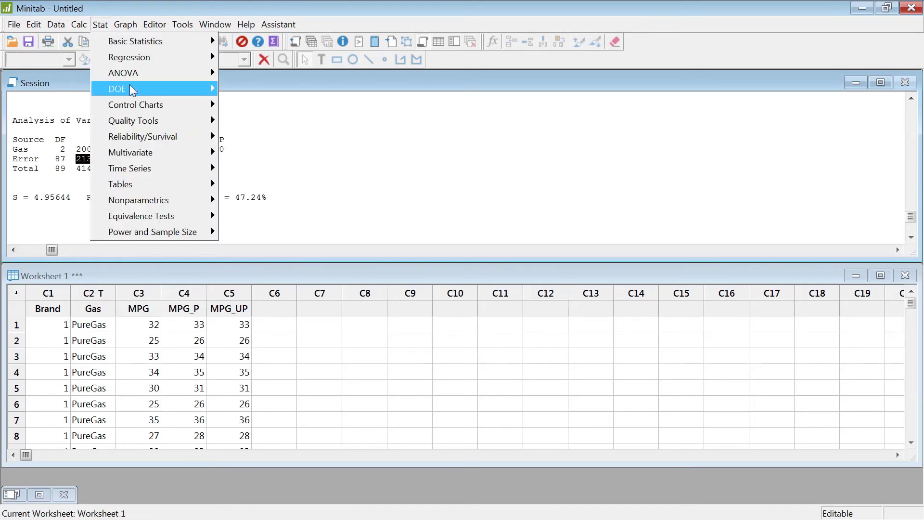
{"action": "mouse_move", "coordinate": [134, 73]}
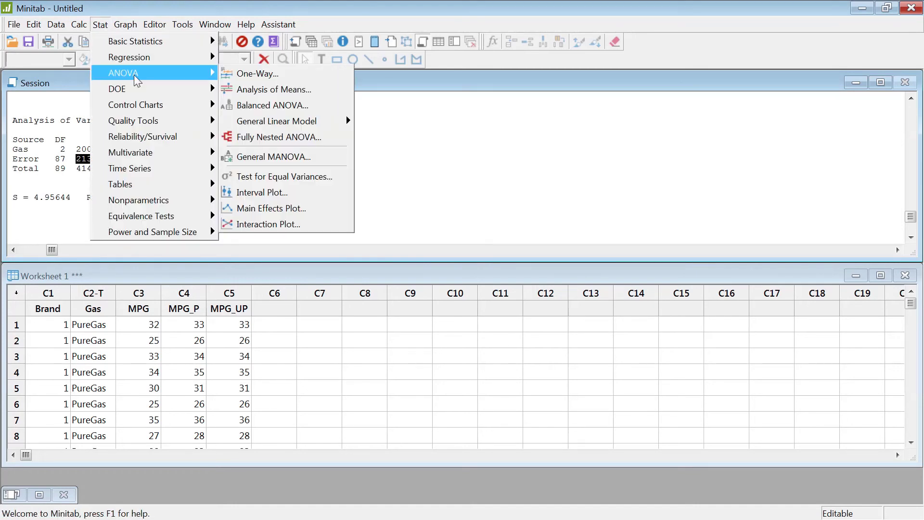
{"action": "left_click", "coordinate": [294, 108]}
{"action": "left_click", "coordinate": [455, 220]}
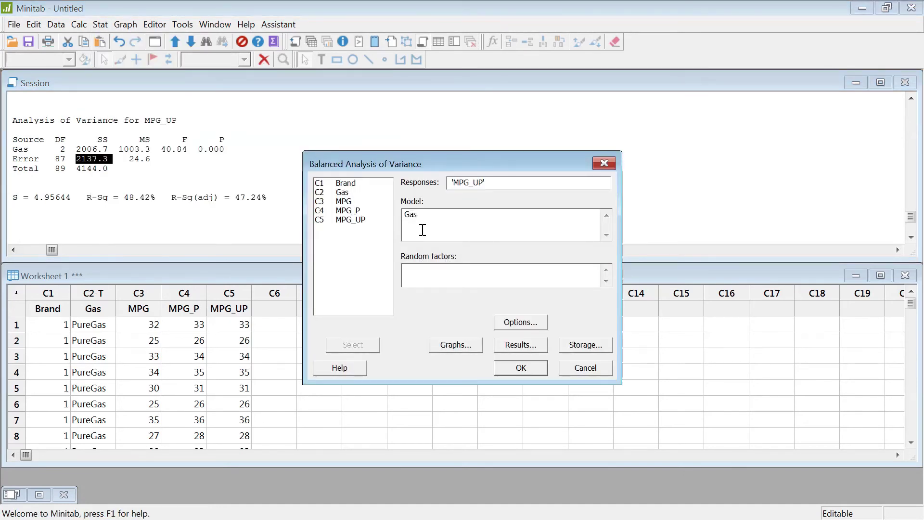
{"action": "double_click", "coordinate": [349, 184]}
{"action": "left_click_drag", "start_coordinate": [369, 184], "coordinate": [362, 193]}
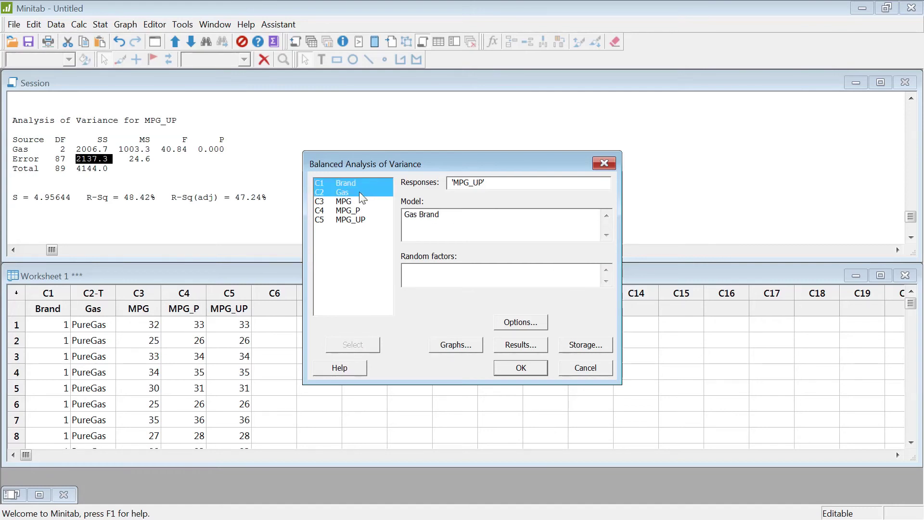
{"action": "left_click", "coordinate": [377, 341]}
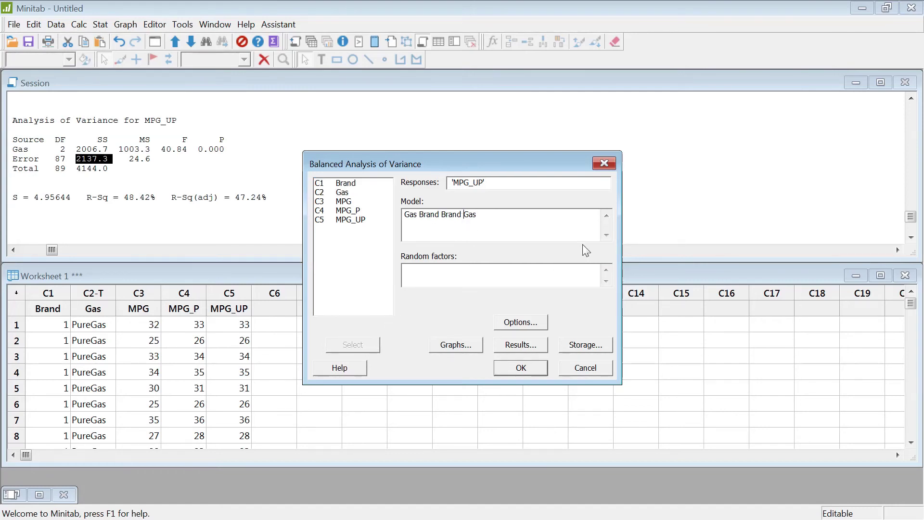
{"action": "key", "text": "BackSpace"}
{"action": "type", "text": "*"}
Specify Brand as a random factor and run the blocked MPG_UP analysis.
{"action": "left_click", "coordinate": [346, 185]}
{"action": "double_click", "coordinate": [346, 185]}
{"action": "left_click", "coordinate": [529, 369]}
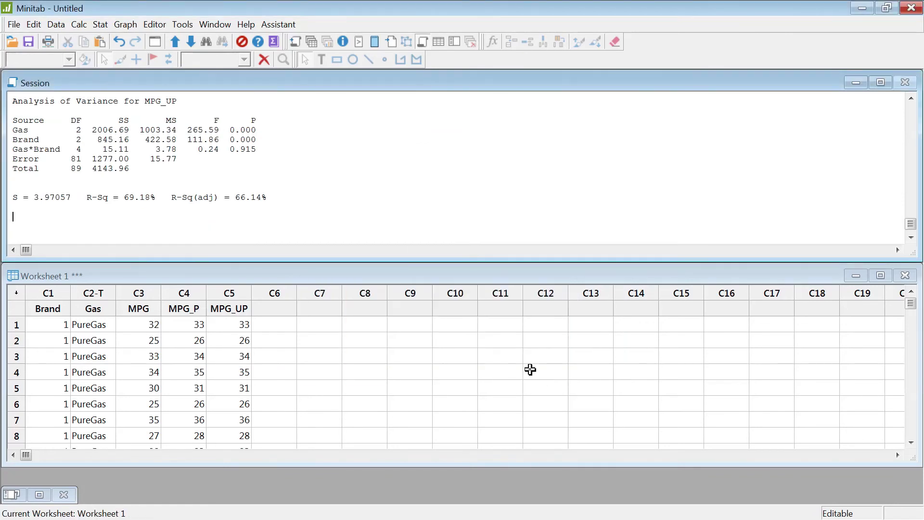
Examine the error sum of squares and Brand's sum of squares, F and P values in the blocked MPG_UP table.
{"action": "left_click", "coordinate": [95, 158]}
{"action": "double_click", "coordinate": [96, 158]}
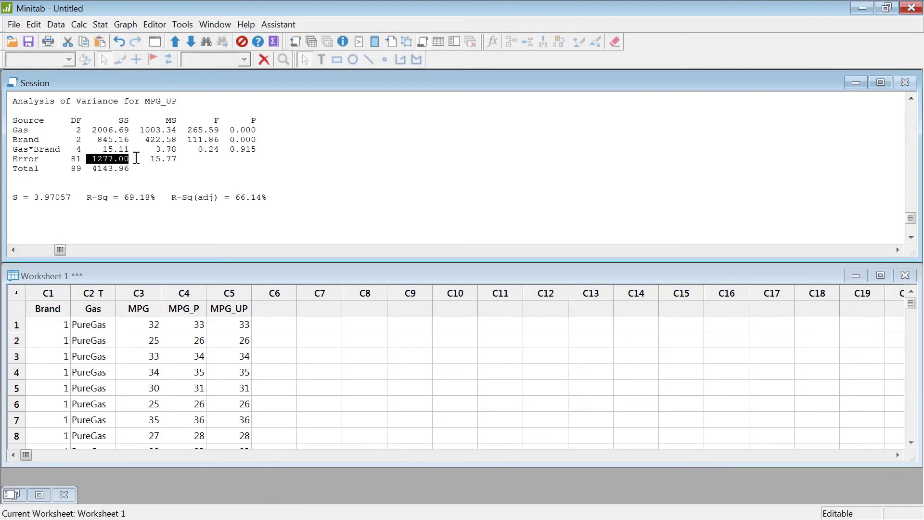
{"action": "scroll", "coordinate": [123, 164], "scroll_direction": "up", "scroll_amount": 1}
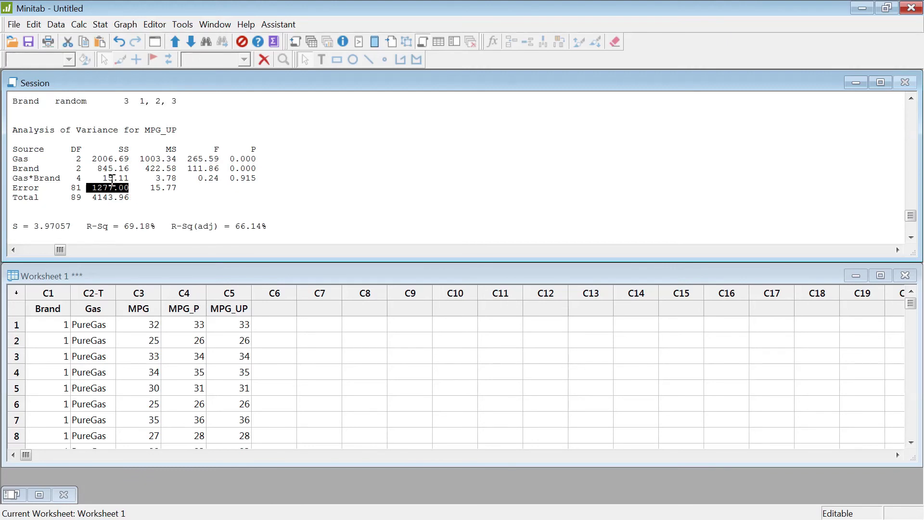
{"action": "left_click_drag", "start_coordinate": [28, 168], "coordinate": [135, 167]}
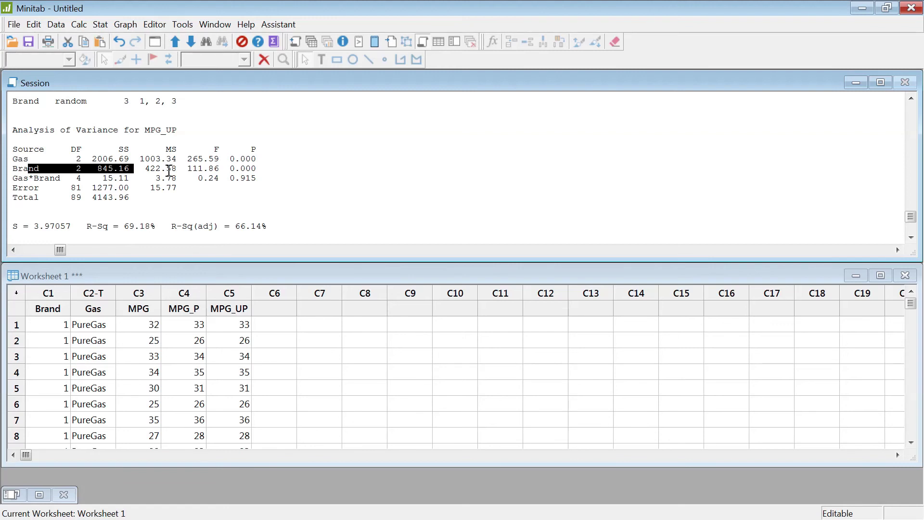
{"action": "left_click", "coordinate": [185, 169]}
{"action": "left_click_drag", "start_coordinate": [188, 168], "coordinate": [258, 168]}
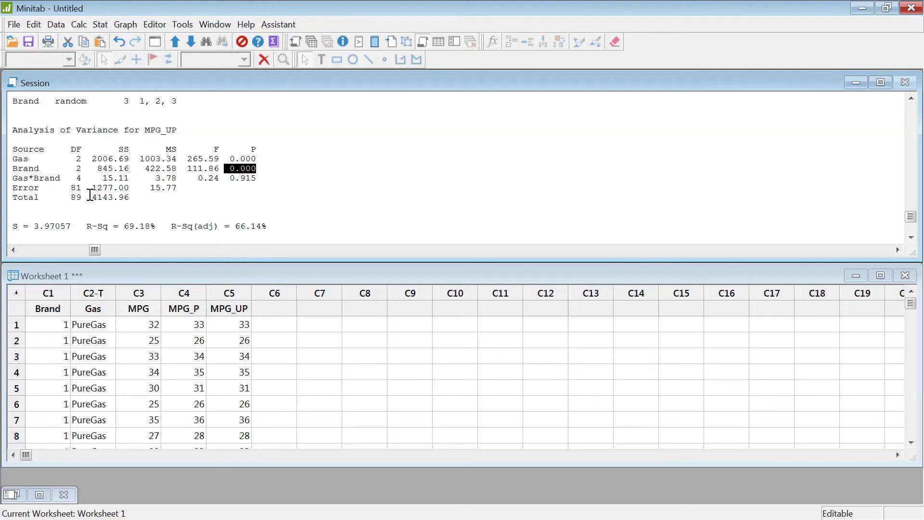
Compare the Gas-only MPG_UP error sum of squares with the Brand, Gas*Brand and error sums of squares of the blocked model.
{"action": "scroll", "coordinate": [90, 195], "scroll_direction": "down", "scroll_amount": 1}
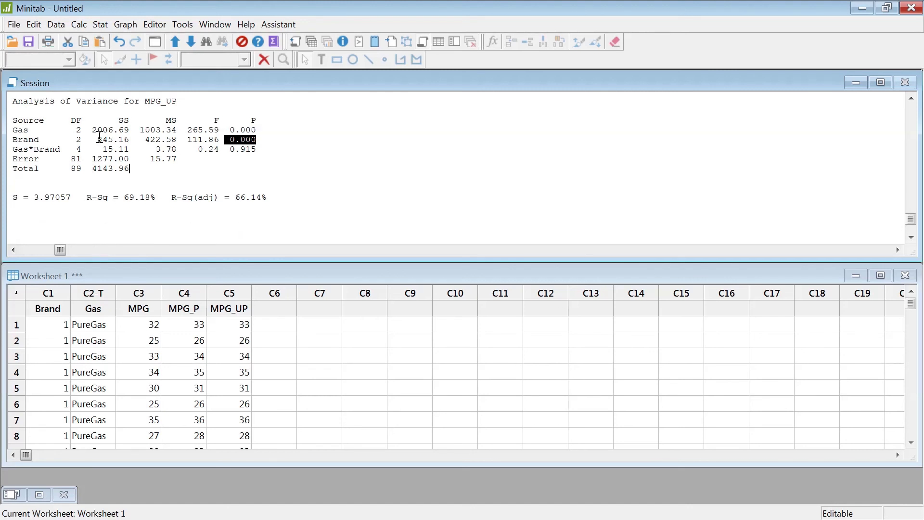
{"action": "left_click_drag", "start_coordinate": [98, 140], "coordinate": [133, 158]}
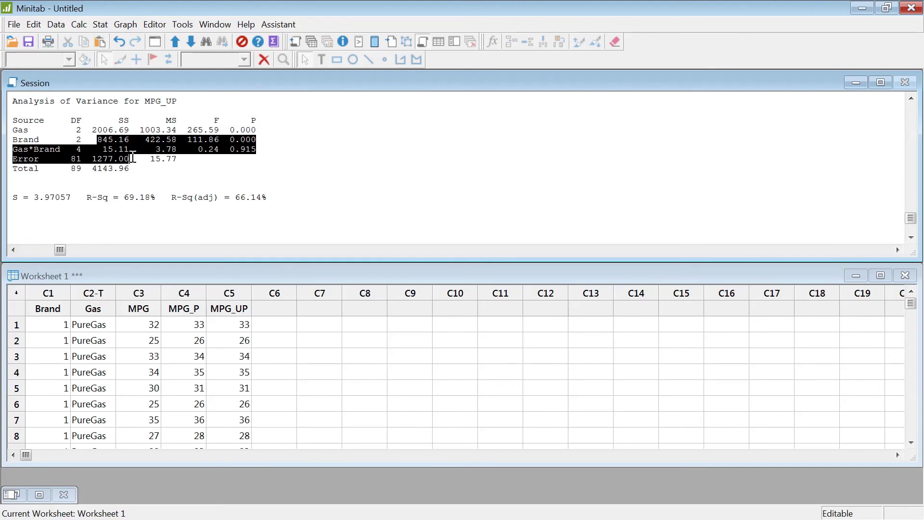
{"action": "scroll", "coordinate": [151, 189], "scroll_direction": "up", "scroll_amount": 6}
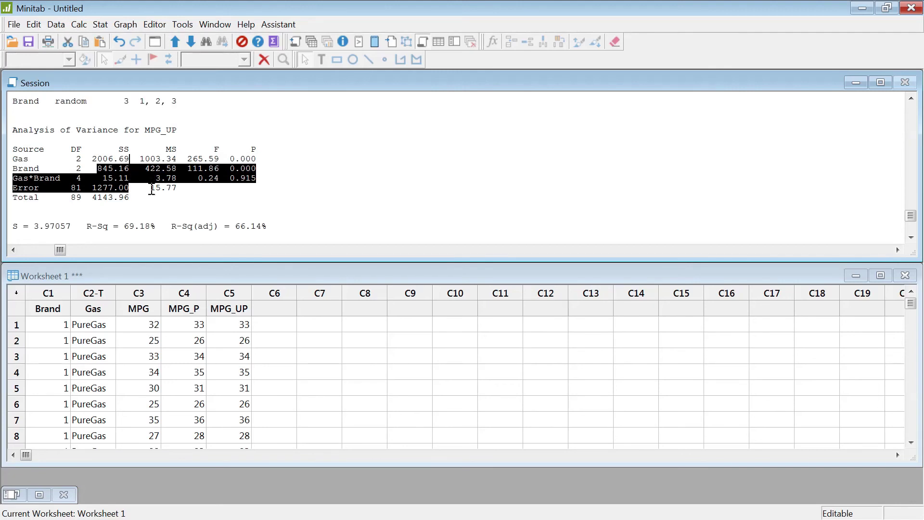
{"action": "scroll", "coordinate": [151, 188], "scroll_direction": "up", "scroll_amount": 1}
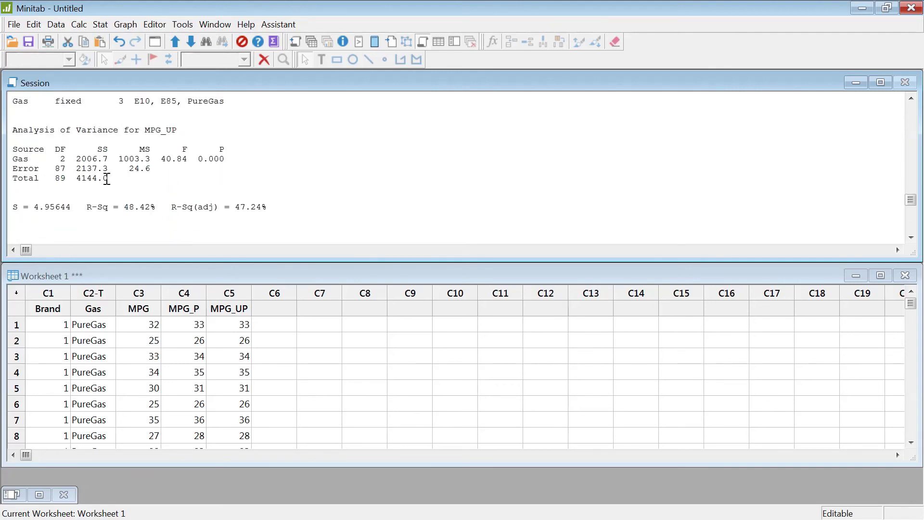
{"action": "left_click_drag", "start_coordinate": [74, 169], "coordinate": [115, 169]}
{"action": "scroll", "coordinate": [123, 171], "scroll_direction": "down", "scroll_amount": 8}
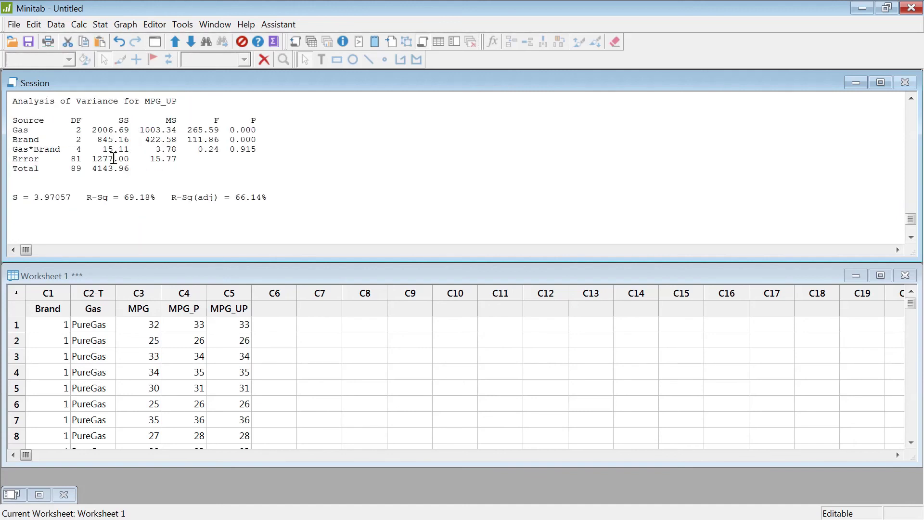
{"action": "left_click_drag", "start_coordinate": [99, 141], "coordinate": [128, 161]}
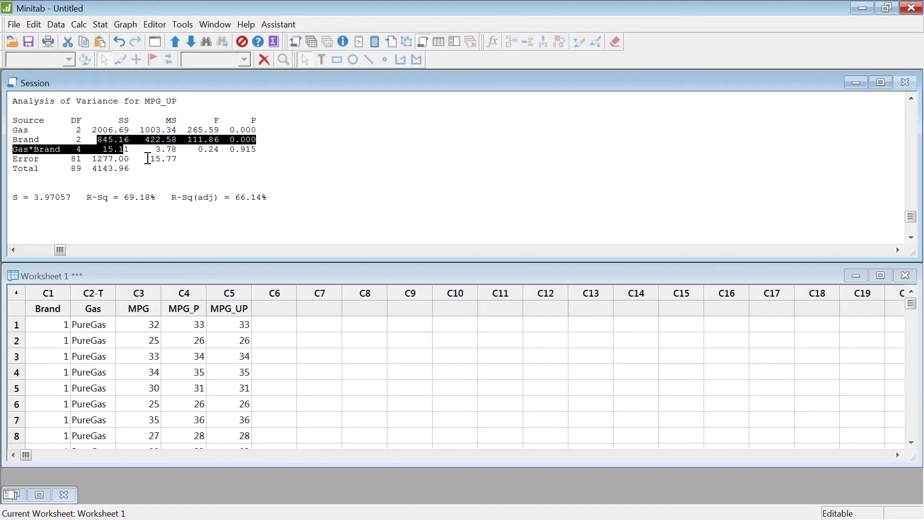
{"action": "left_click_drag", "start_coordinate": [44, 140], "coordinate": [7, 131]}
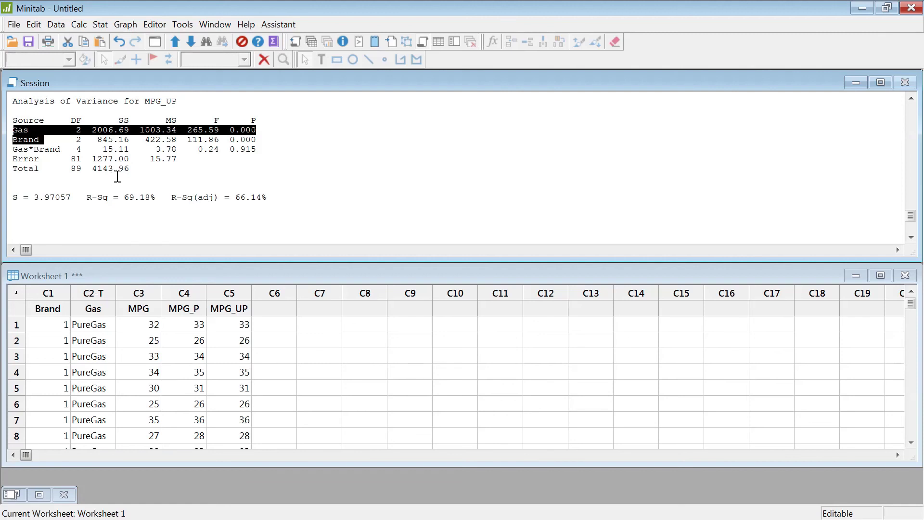
Review the session's ANOVA tables for MPG, MPG_P and MPG_UP, comparing the Gas-only models with the Brand-blocked ones.
{"action": "scroll", "coordinate": [118, 177], "scroll_direction": "up", "scroll_amount": 10}
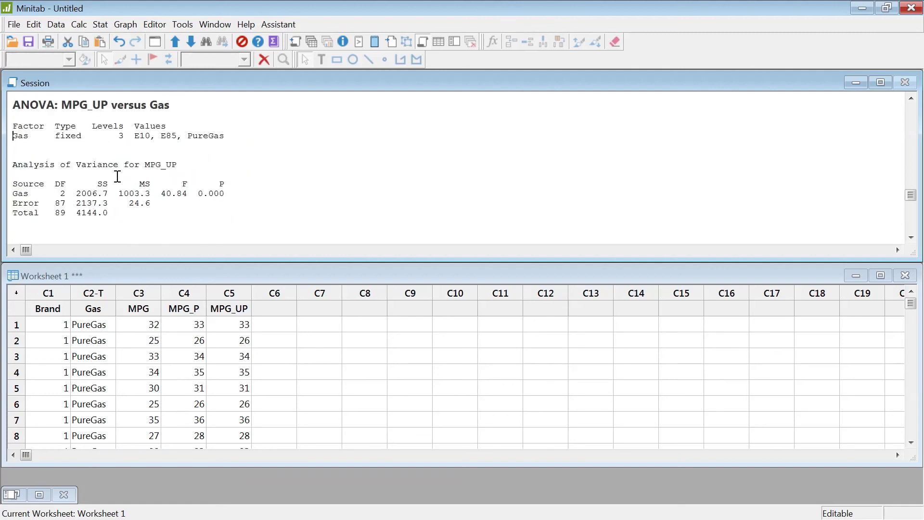
{"action": "scroll", "coordinate": [117, 177], "scroll_direction": "up", "scroll_amount": 10}
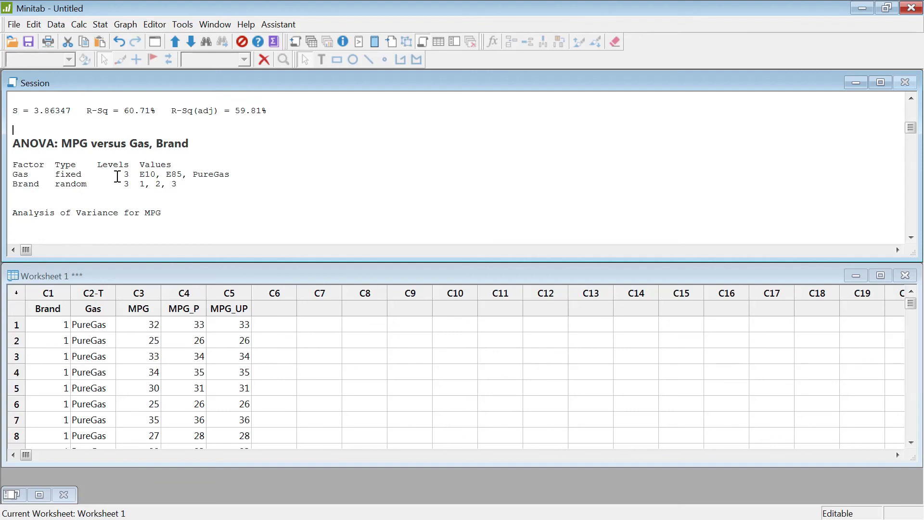
{"action": "scroll", "coordinate": [117, 177], "scroll_direction": "up", "scroll_amount": 2}
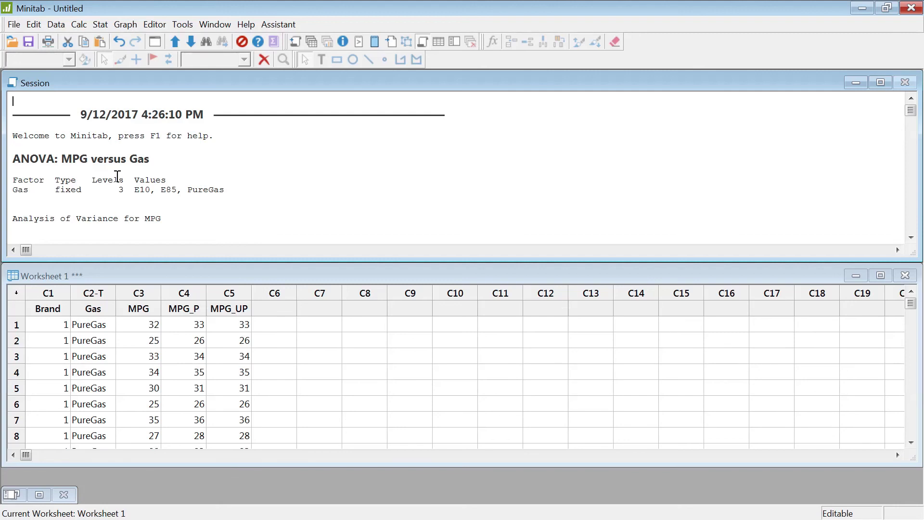
{"action": "scroll", "coordinate": [118, 175], "scroll_direction": "down", "scroll_amount": 7}
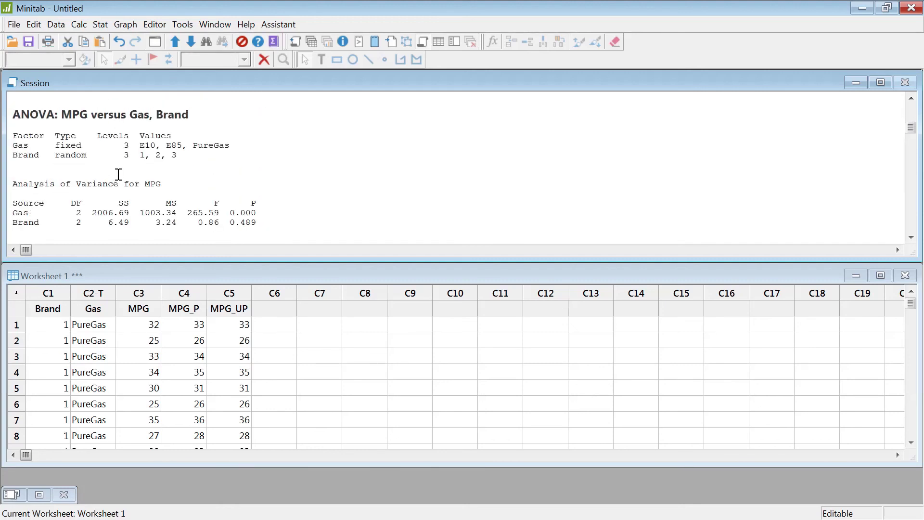
{"action": "scroll", "coordinate": [118, 175], "scroll_direction": "down", "scroll_amount": 2}
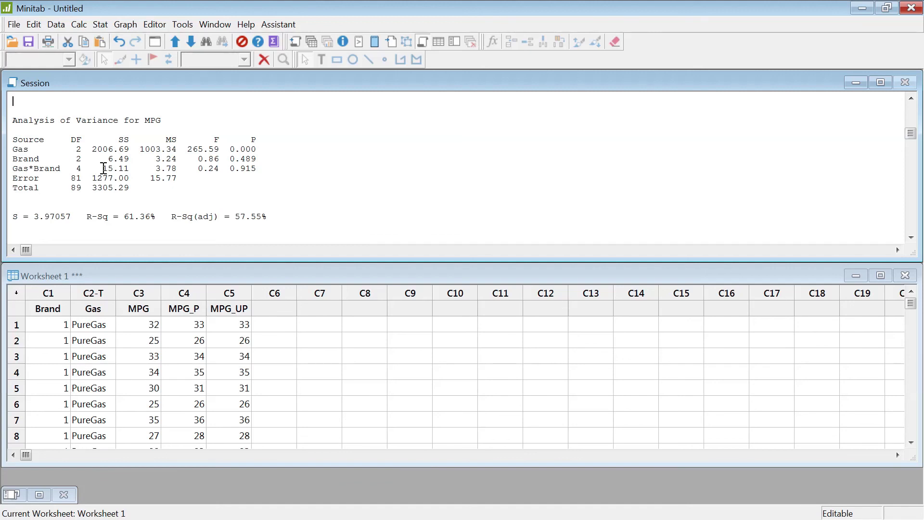
{"action": "scroll", "coordinate": [103, 168], "scroll_direction": "down", "scroll_amount": 15}
{"action": "scroll", "coordinate": [103, 168], "scroll_direction": "down", "scroll_amount": 6}
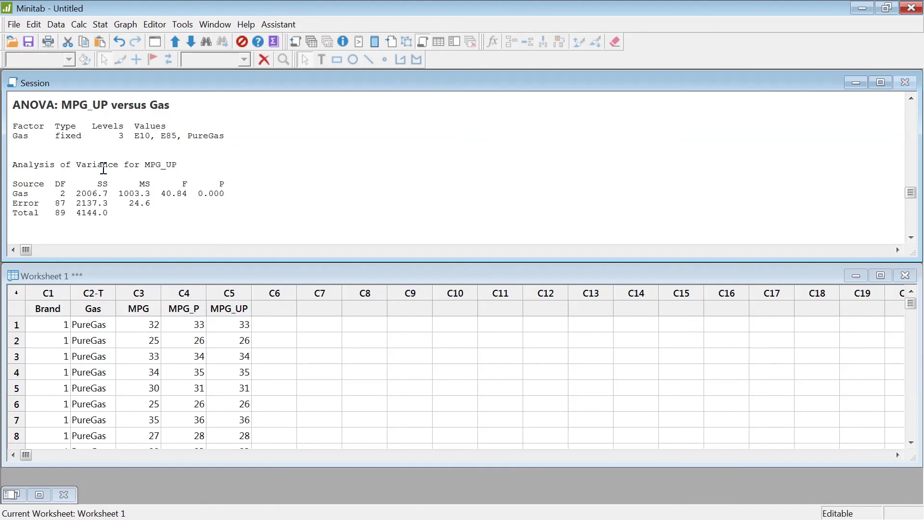
{"action": "scroll", "coordinate": [458, 169], "scroll_direction": "up", "scroll_amount": 1}
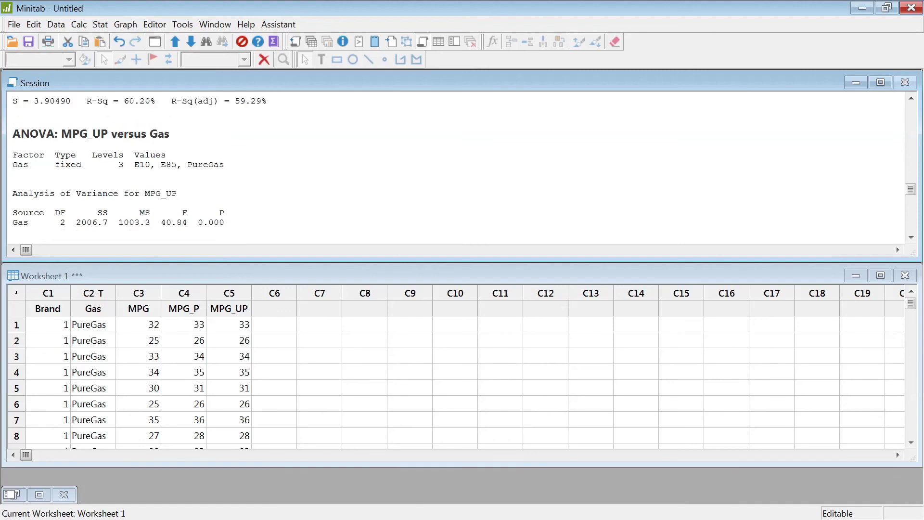